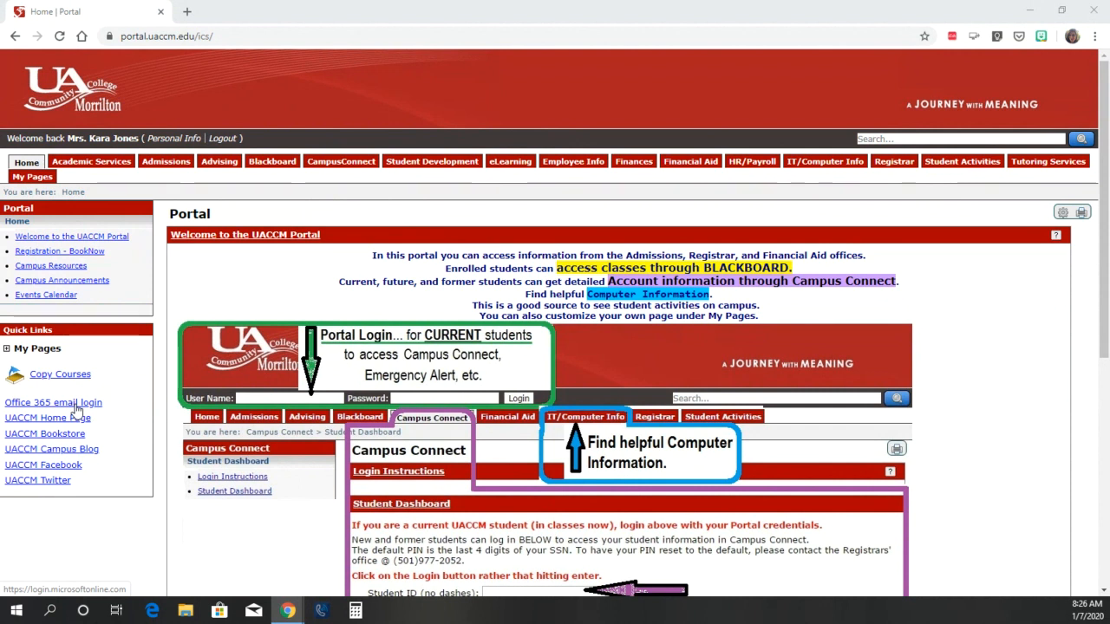
Step: Open Office 365 from the portal's quick links and launch Forms
{"action": "left_click", "coordinate": [77, 409]}
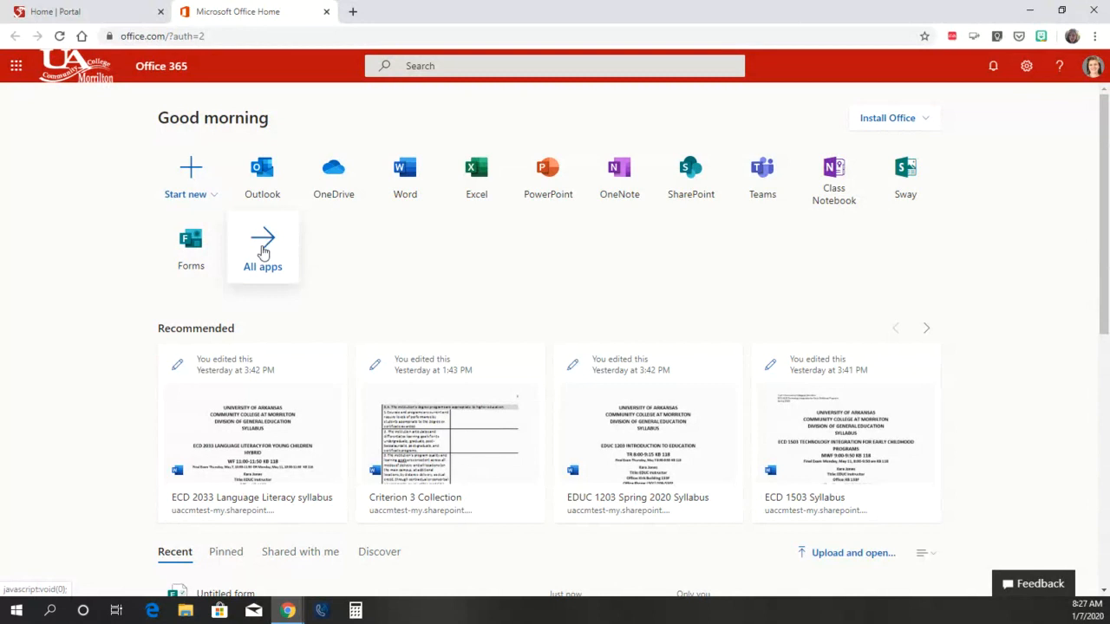
{"action": "left_click", "coordinate": [476, 64]}
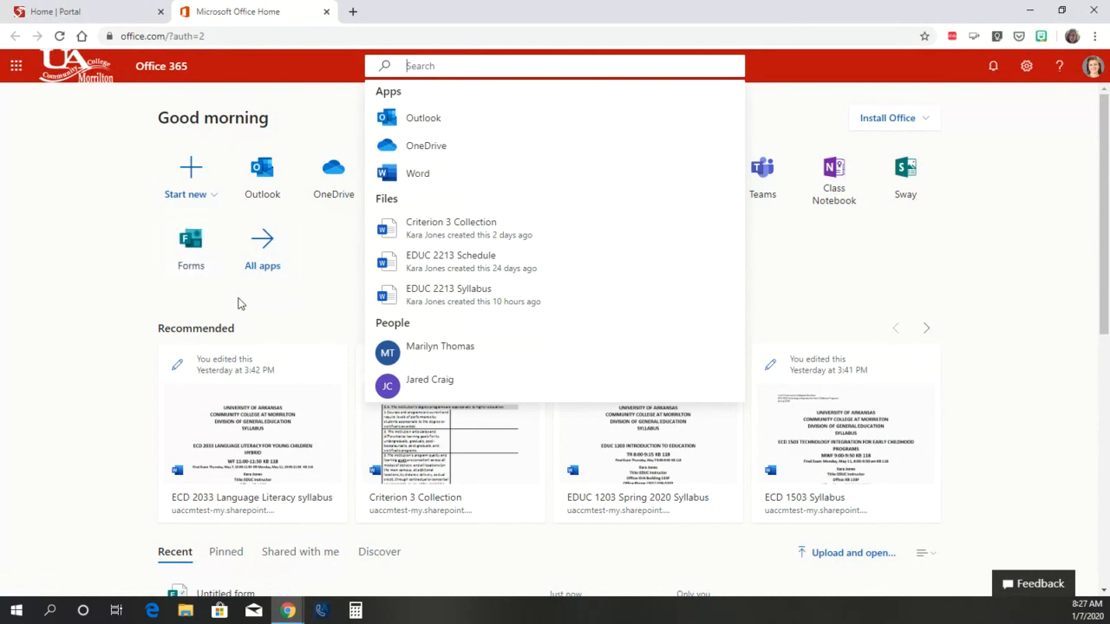
{"action": "left_click", "coordinate": [196, 299]}
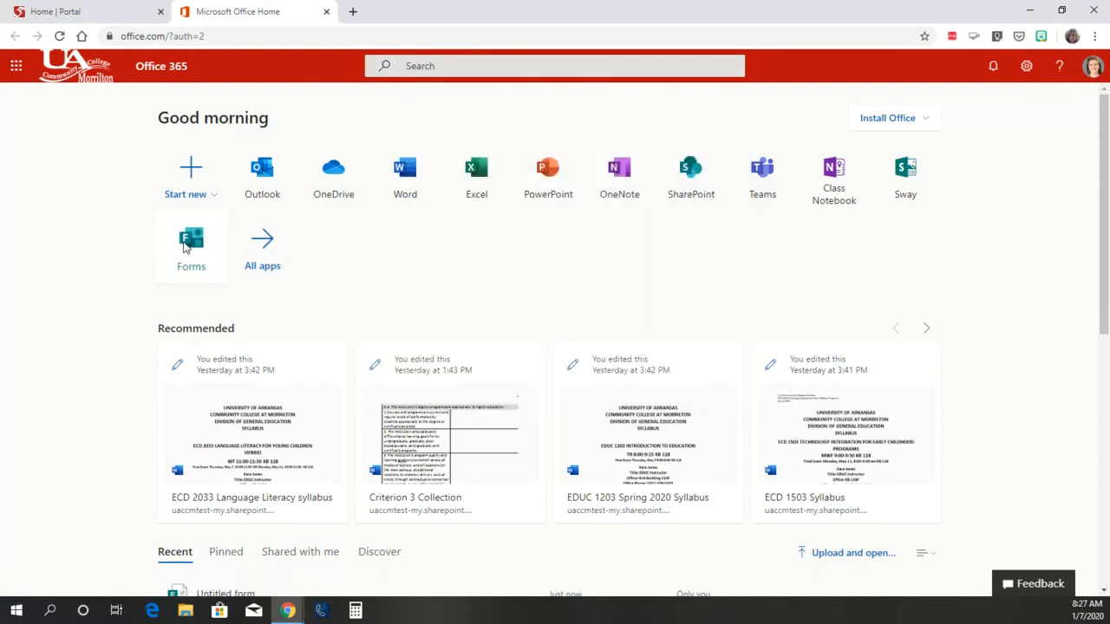
{"action": "left_click", "coordinate": [189, 245]}
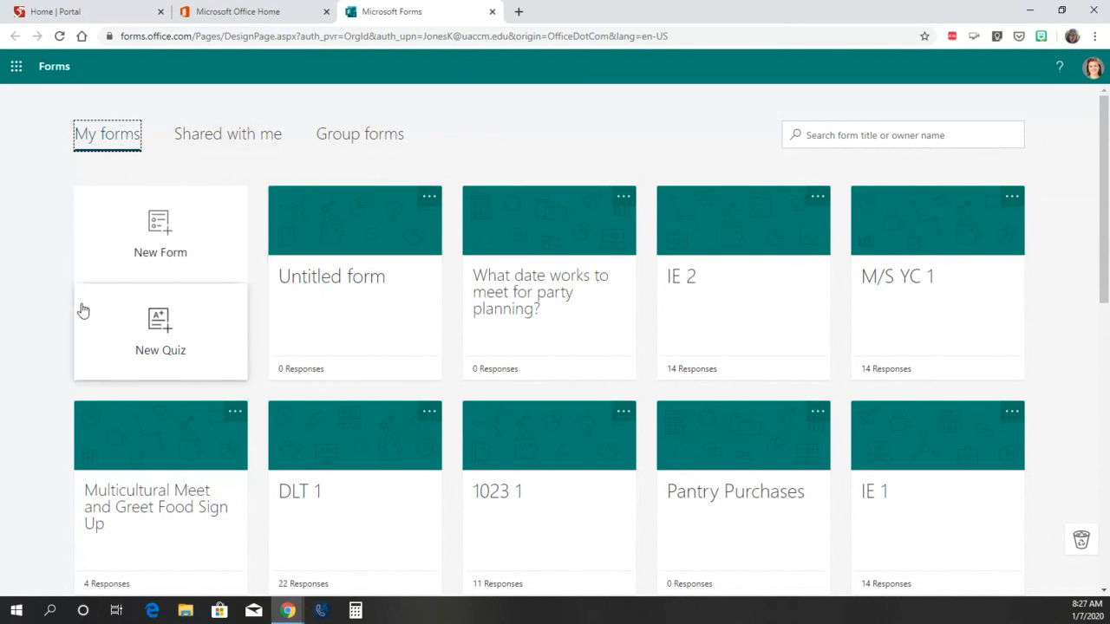
Step: Create a new form titled "What type of pizza would you like?"
{"action": "left_click", "coordinate": [149, 223]}
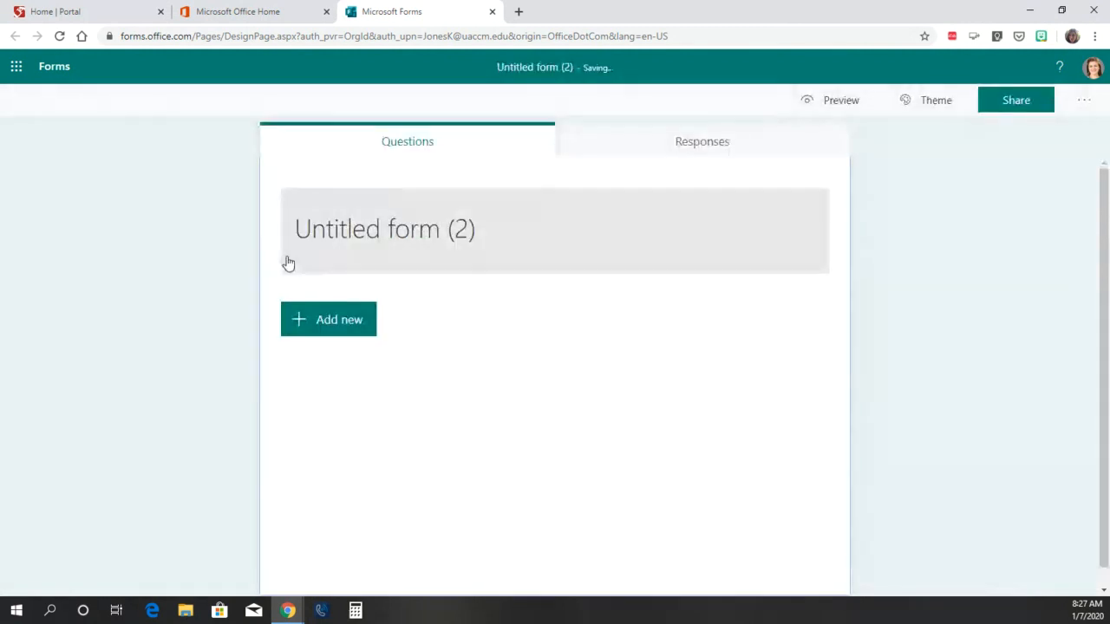
{"action": "left_click", "coordinate": [423, 227]}
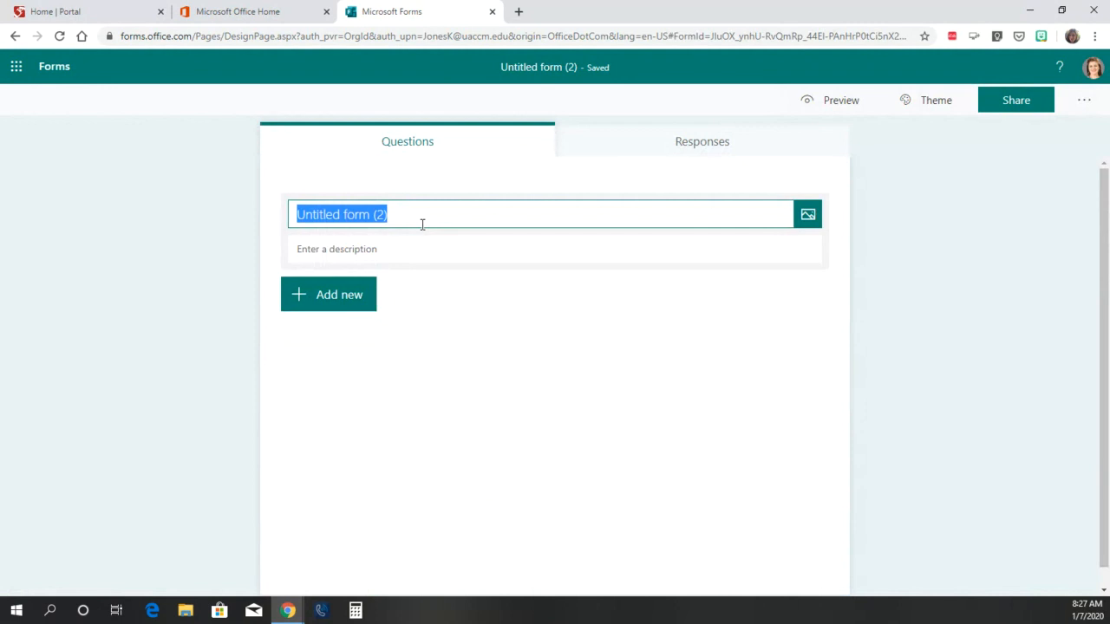
{"action": "type", "text": "What type of"}
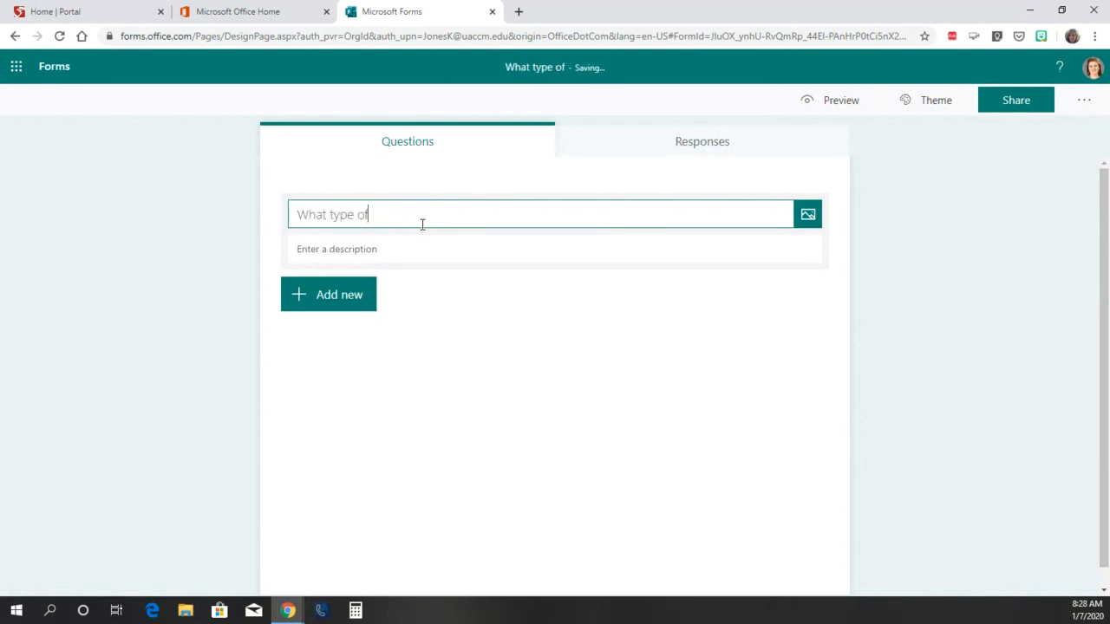
{"action": "type", "text": " pizza wou"}
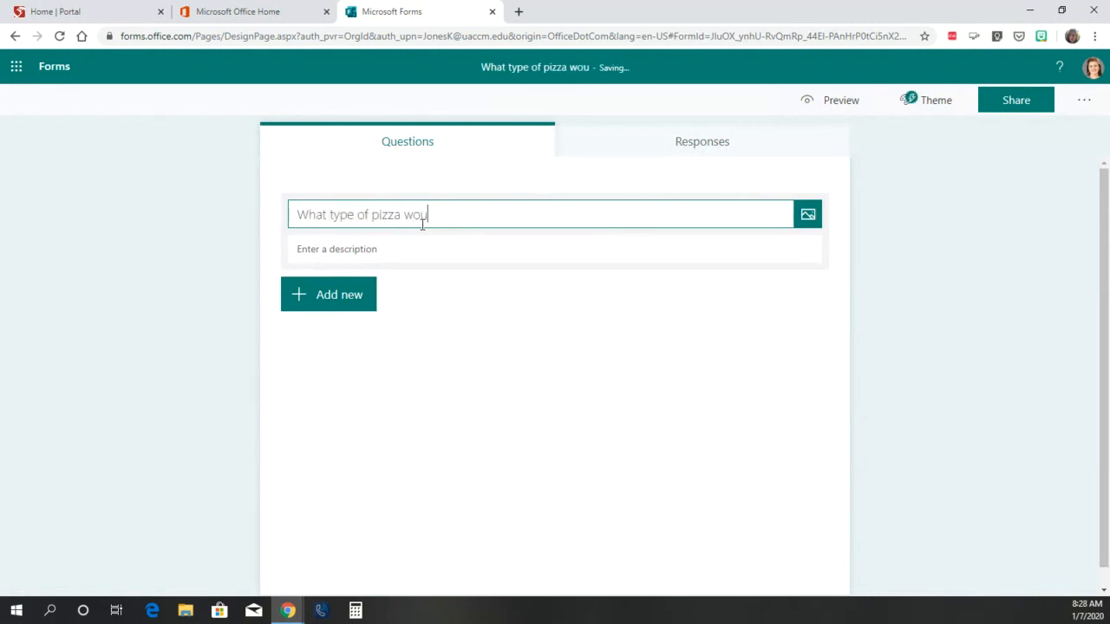
{"action": "type", "text": "ld you like?"}
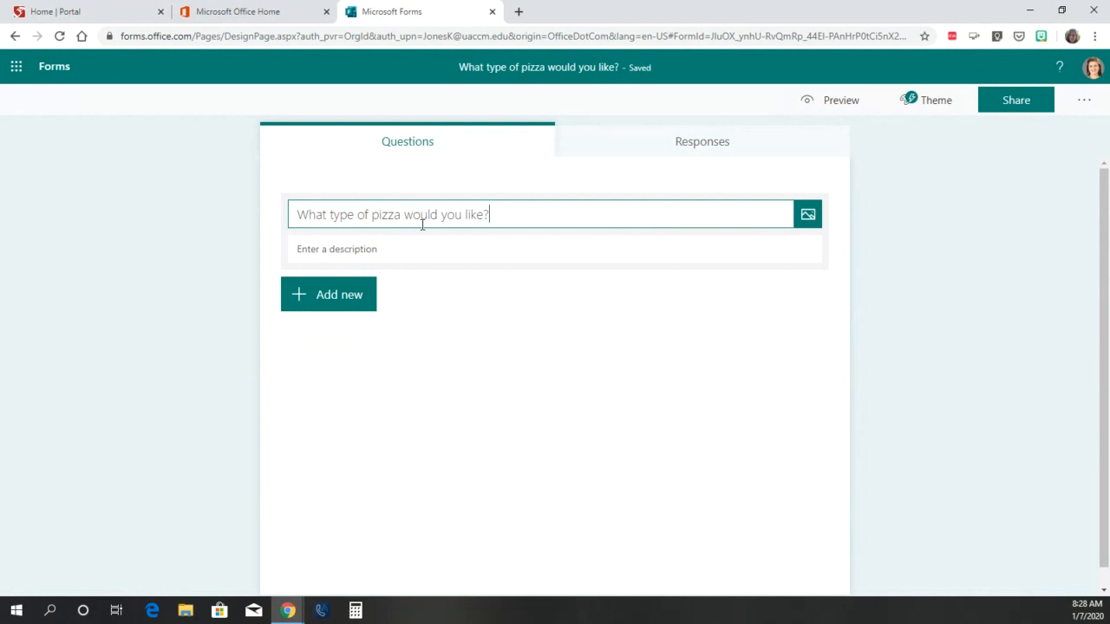
{"action": "left_click", "coordinate": [507, 289]}
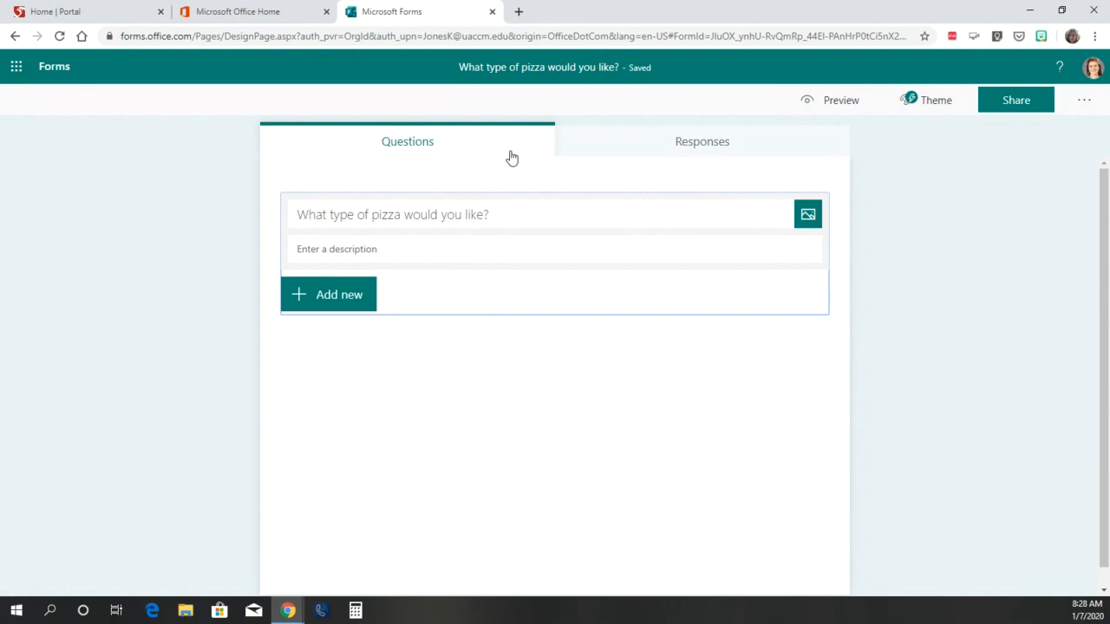
Step: Add a choice question that reads "What type of pizza would you like for our meeting?"
{"action": "left_click", "coordinate": [321, 302]}
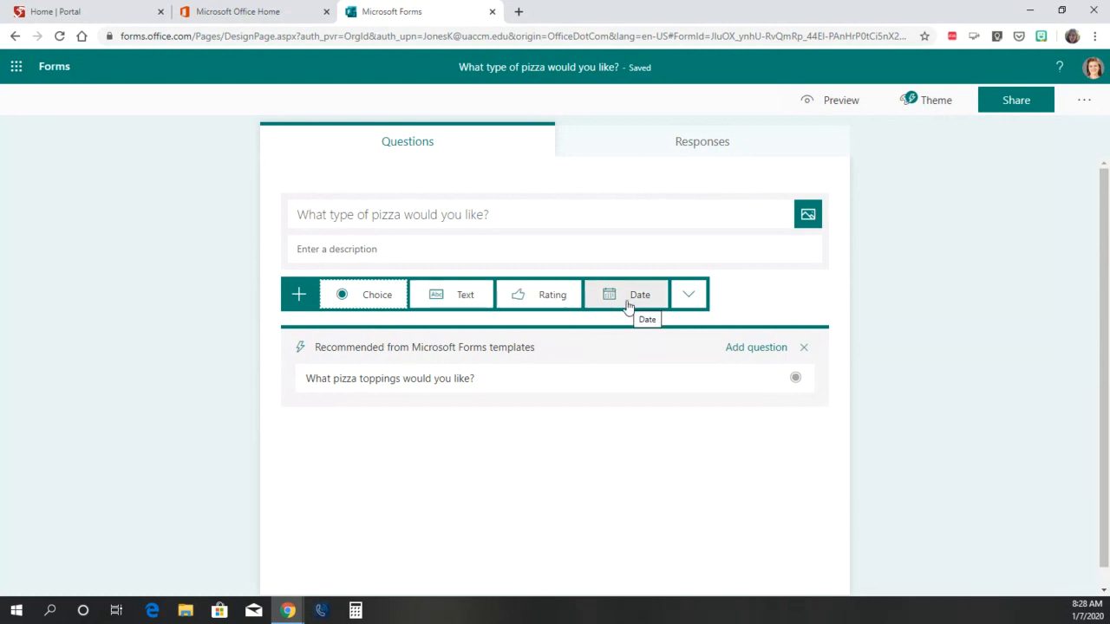
{"action": "left_click", "coordinate": [374, 295]}
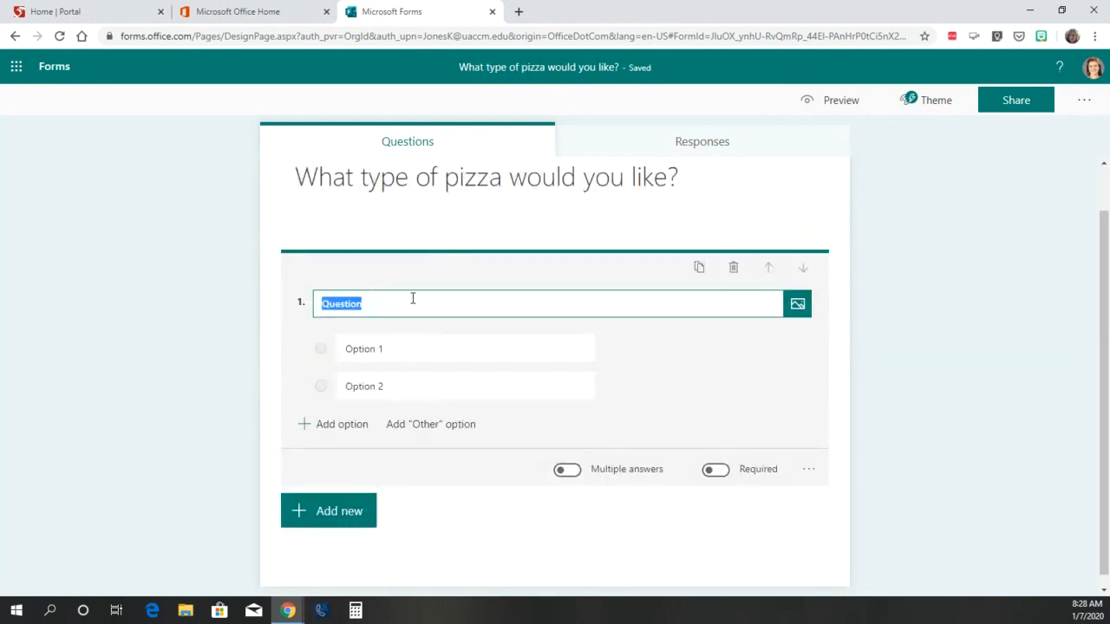
{"action": "type", "text": "Wh"}
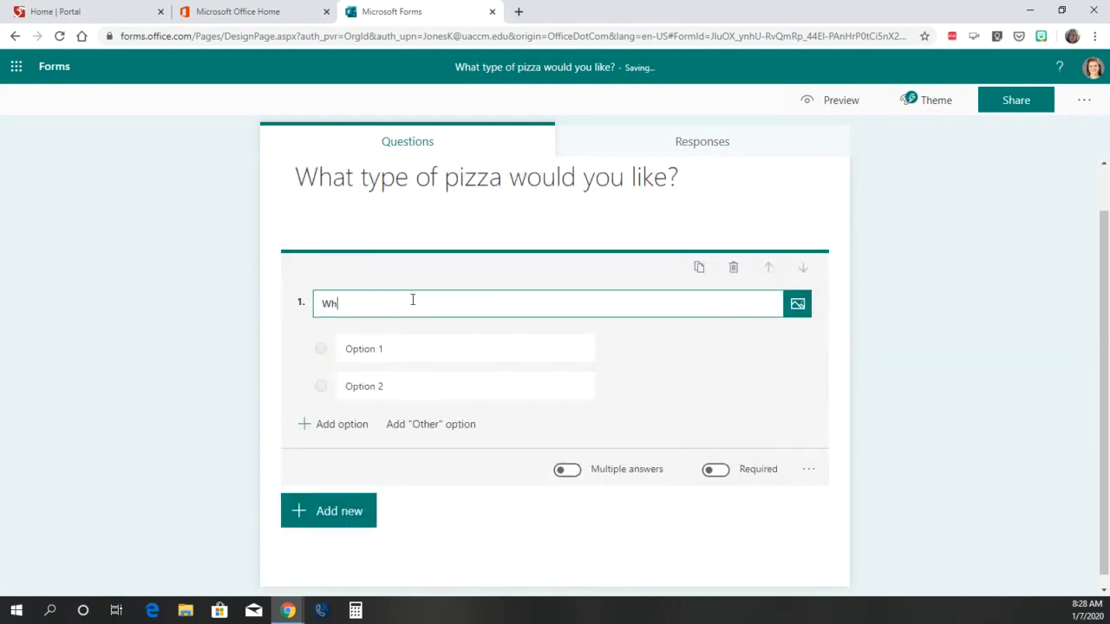
{"action": "type", "text": "at yhype"}
{"action": "key", "text": "BackSpace"}
{"action": "key", "text": "BackSpace"}
{"action": "type", "text": "ype of pizza would you like for our meeting?"}
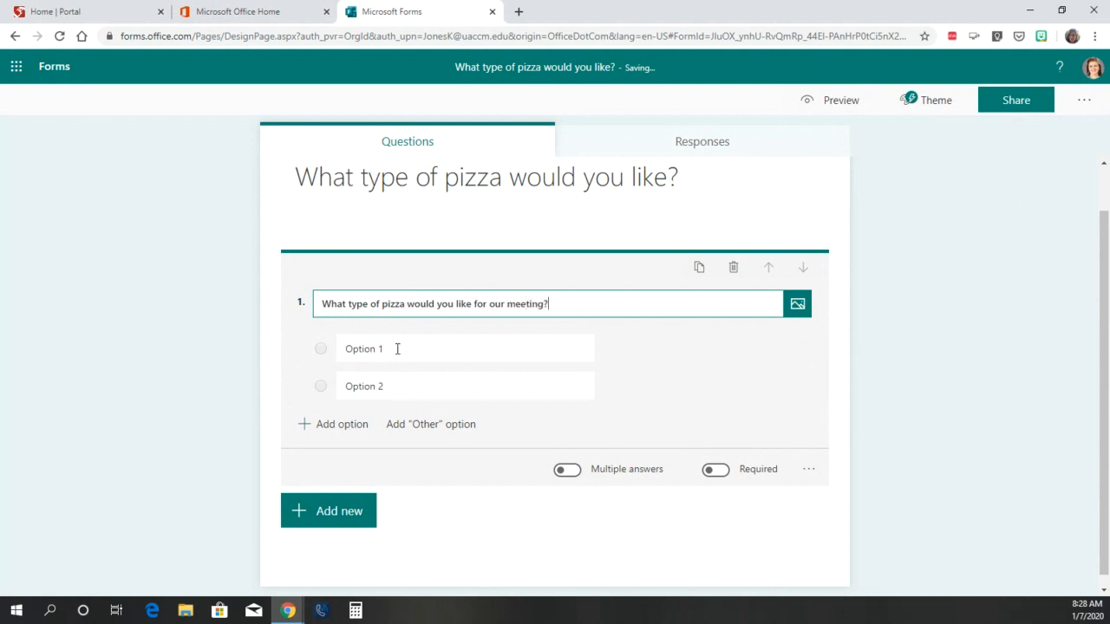
Step: Enter Pepperoni and Sausage as the pizza question's only two answer options and make the question required
{"action": "left_click", "coordinate": [397, 349]}
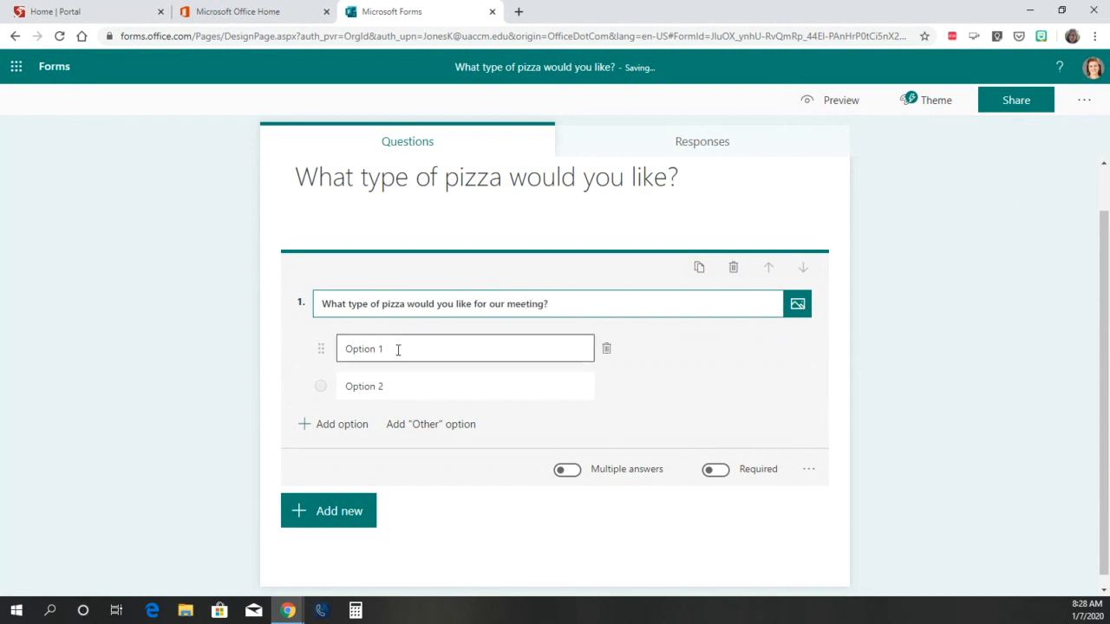
{"action": "type", "text": "Pepper"}
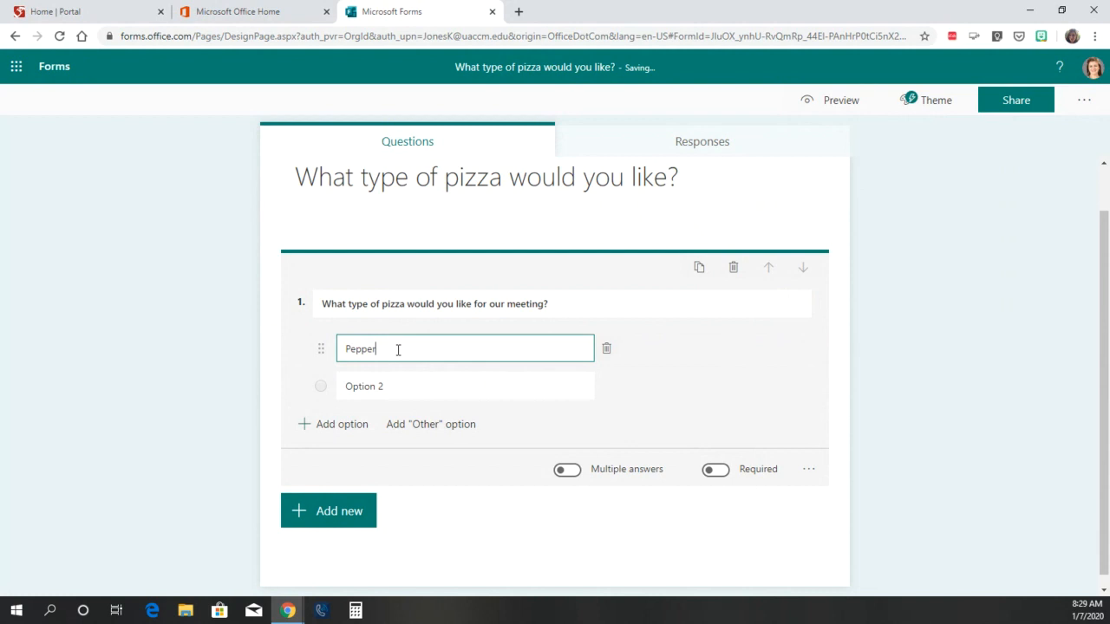
{"action": "type", "text": "oni"}
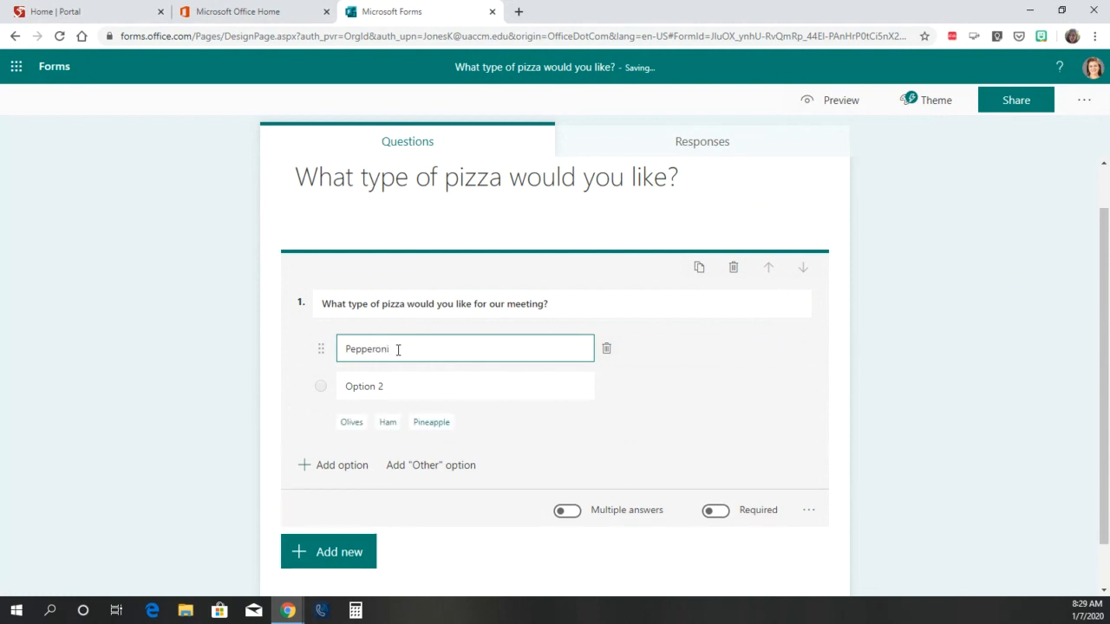
{"action": "left_click", "coordinate": [392, 387]}
{"action": "type", "text": "S"}
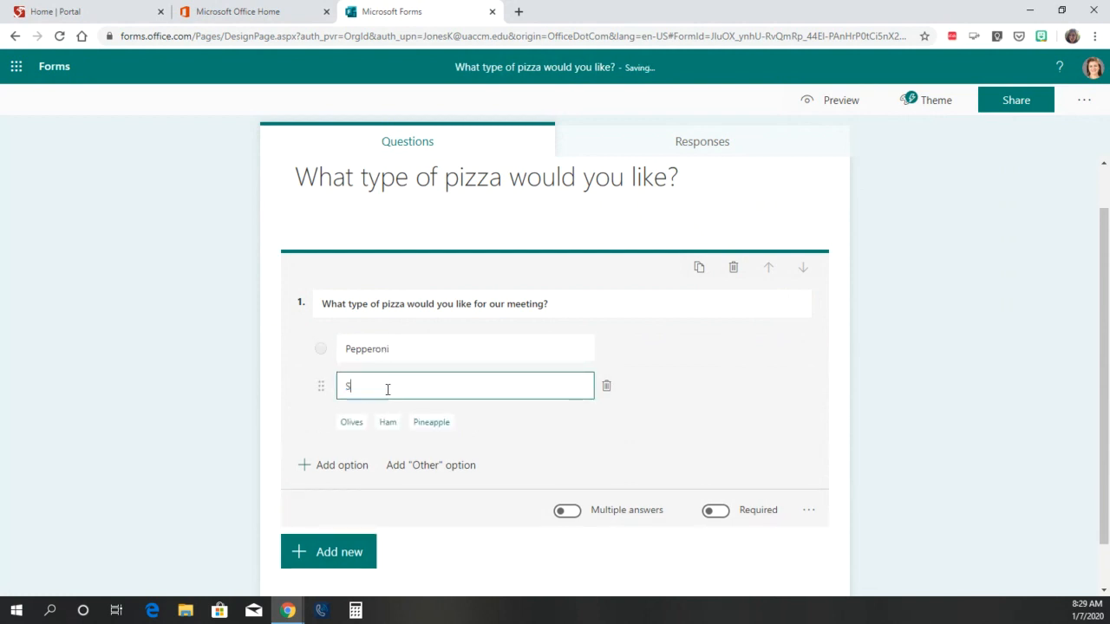
{"action": "type", "text": "ausage"}
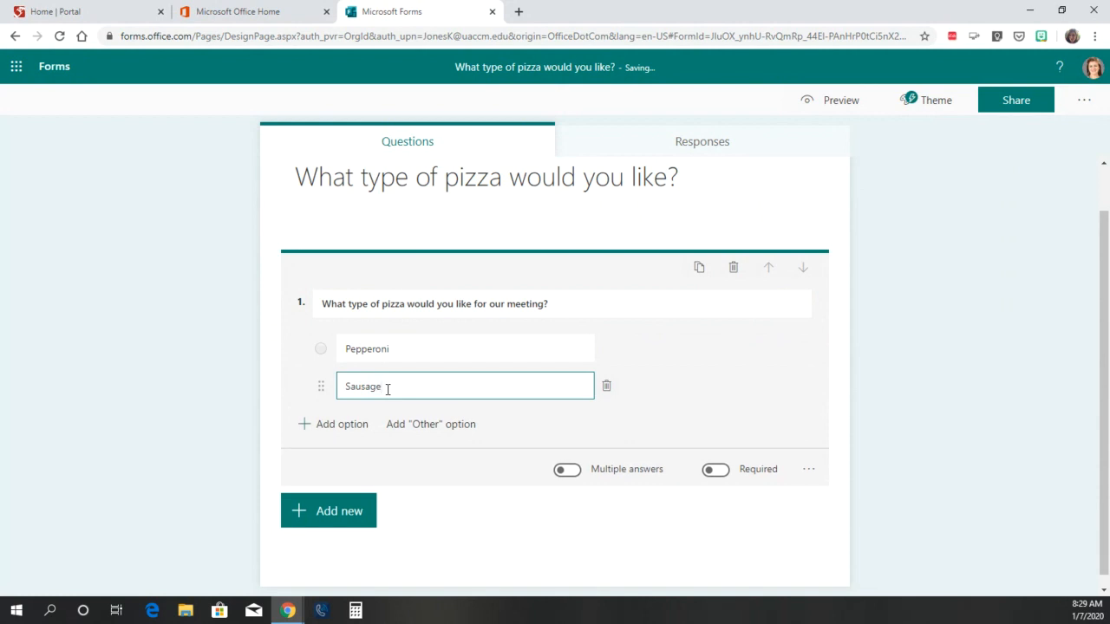
{"action": "left_click", "coordinate": [333, 430]}
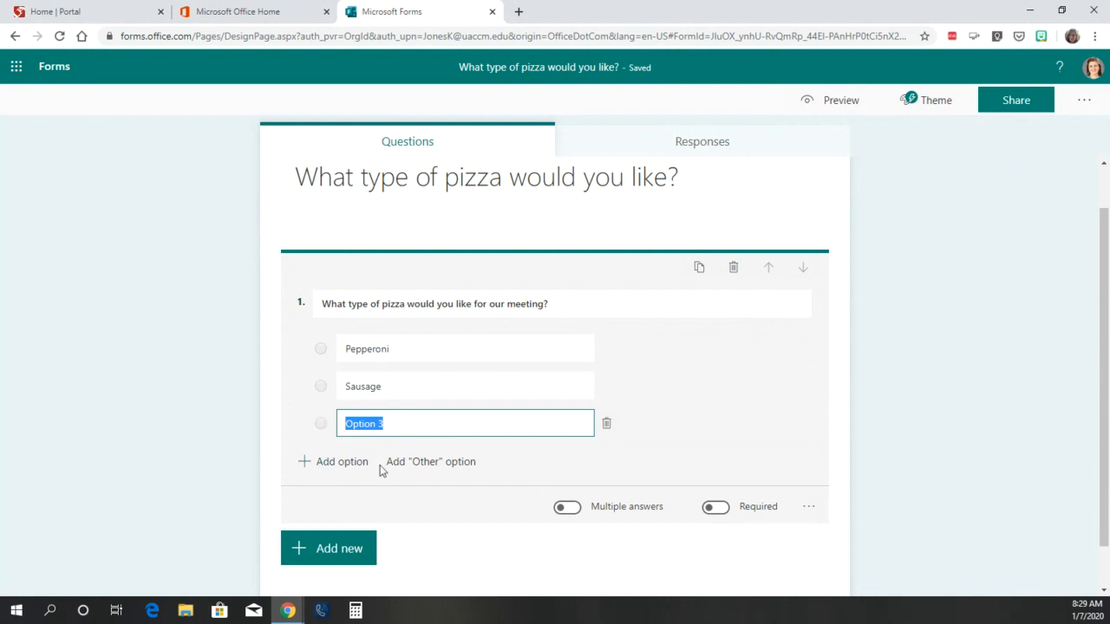
{"action": "left_click", "coordinate": [609, 425]}
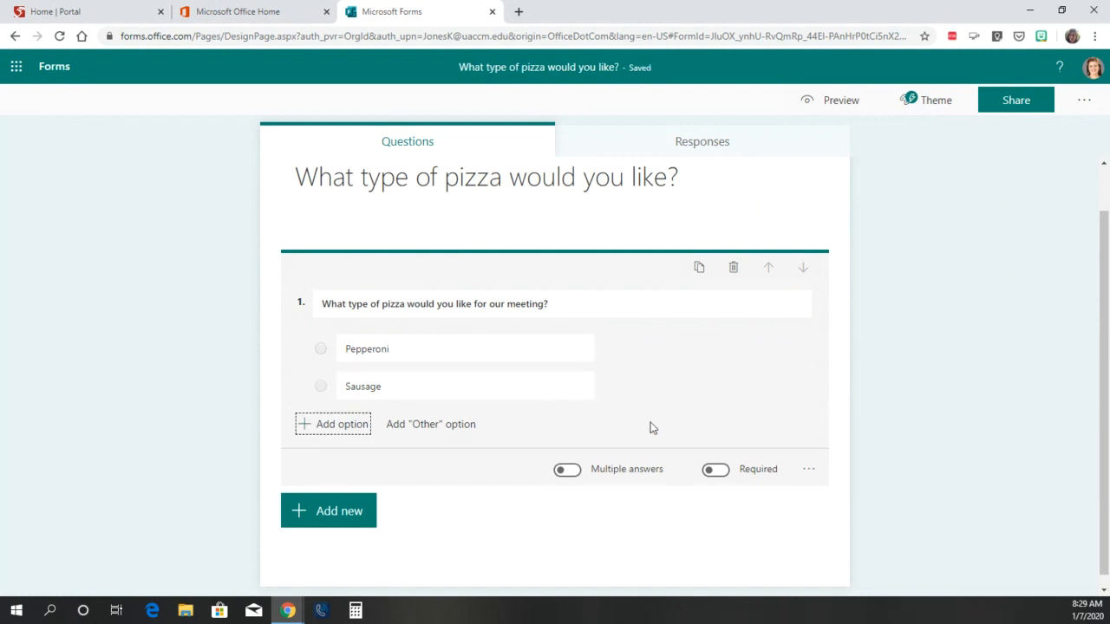
{"action": "left_click", "coordinate": [718, 473]}
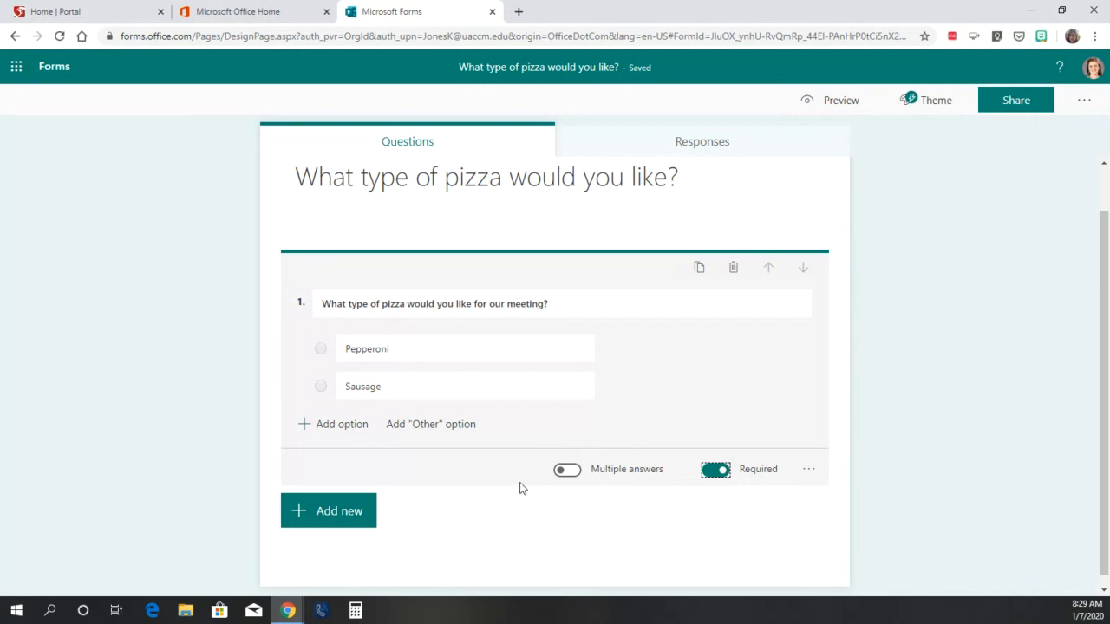
Step: Add a non-required text question with a long answer that reads "Please list any dietary needs you may have."
{"action": "left_click", "coordinate": [339, 513]}
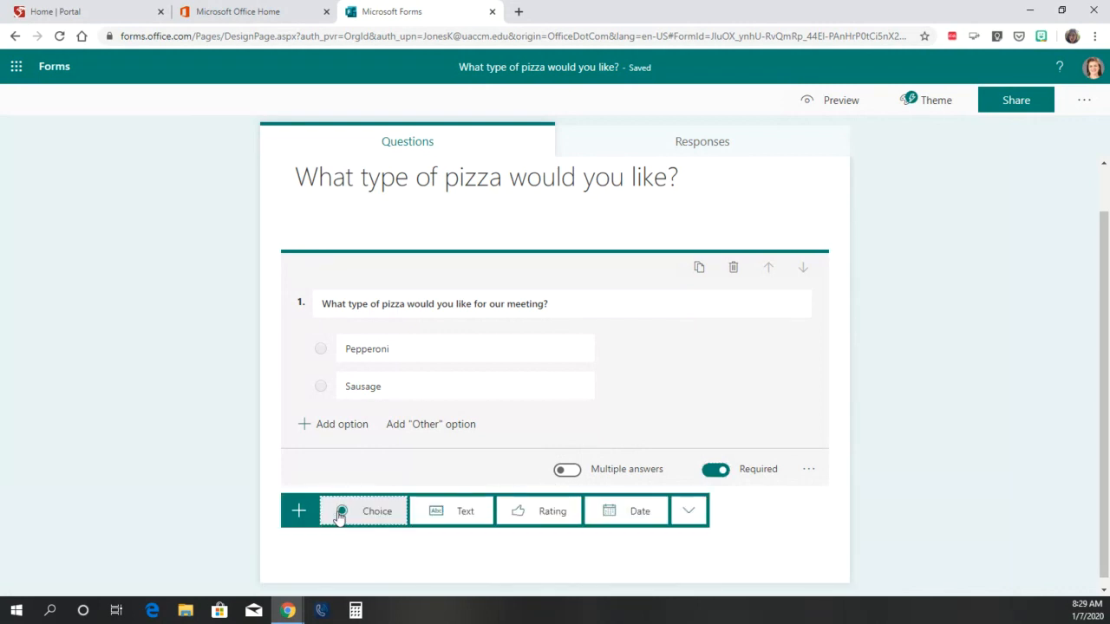
{"action": "left_click", "coordinate": [449, 514]}
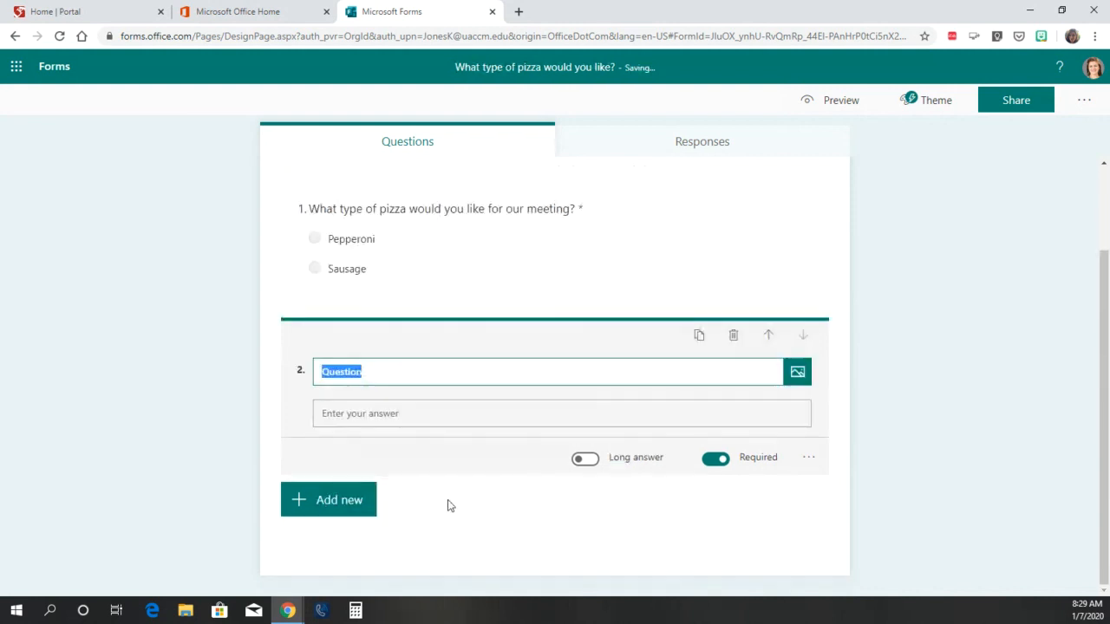
{"action": "key", "text": "BackSpace"}
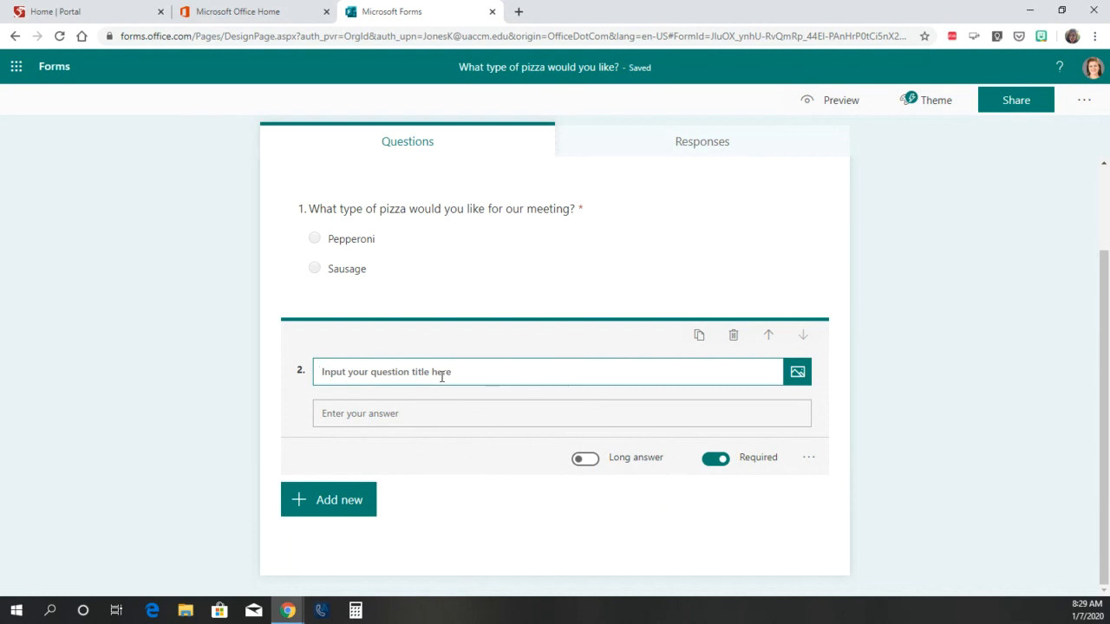
{"action": "type", "text": "Please list "}
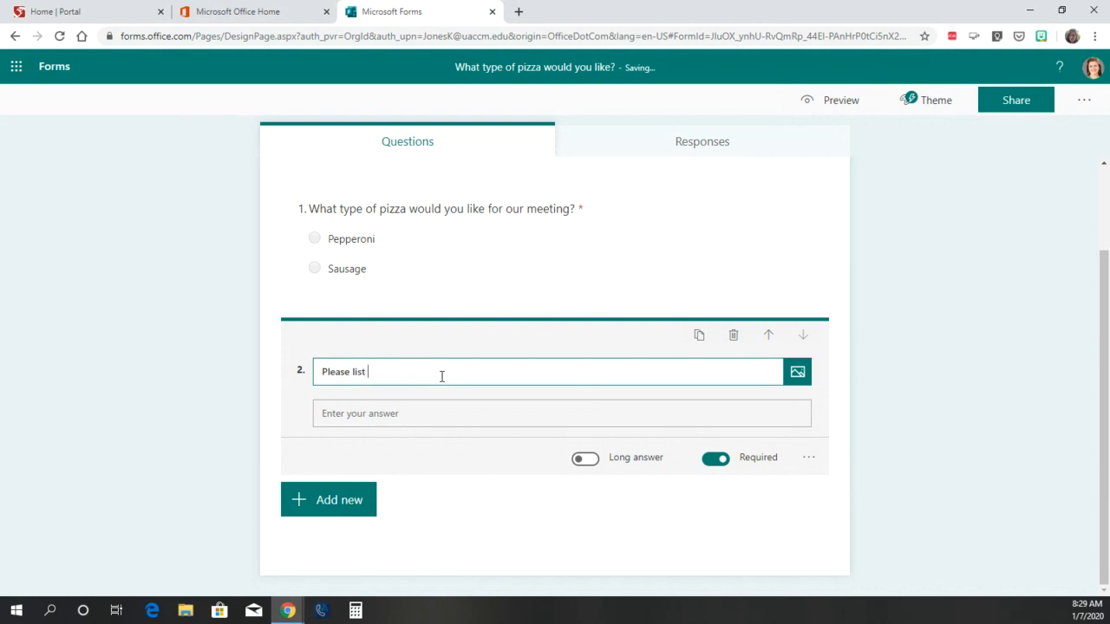
{"action": "type", "text": "any dietary need"}
{"action": "type", "text": "eds you may have."}
{"action": "left_click", "coordinate": [586, 459]}
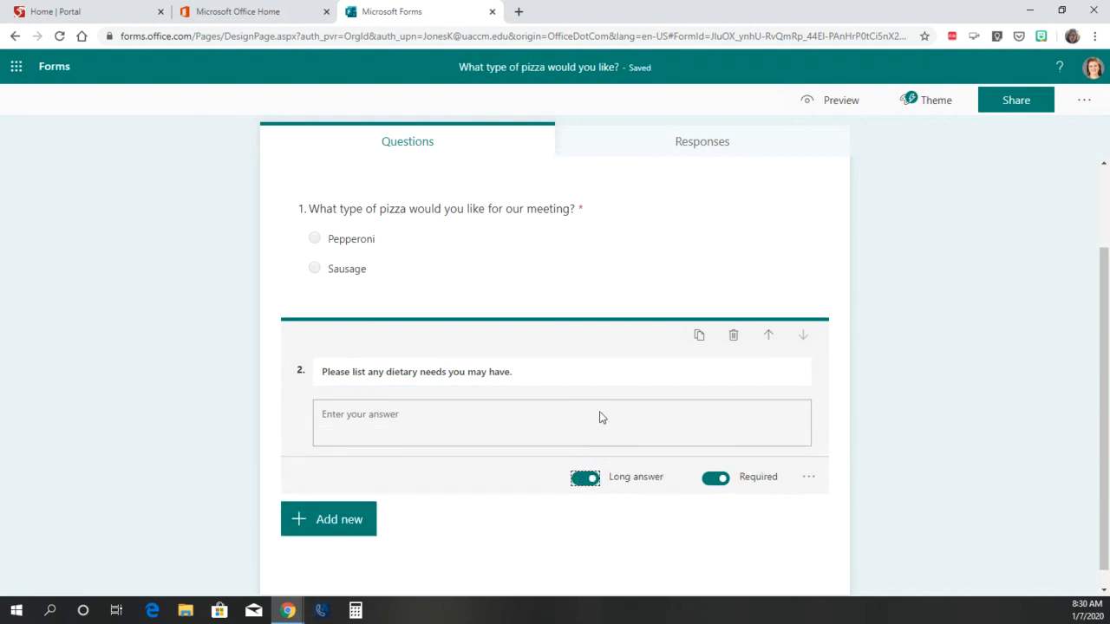
{"action": "left_click", "coordinate": [719, 482]}
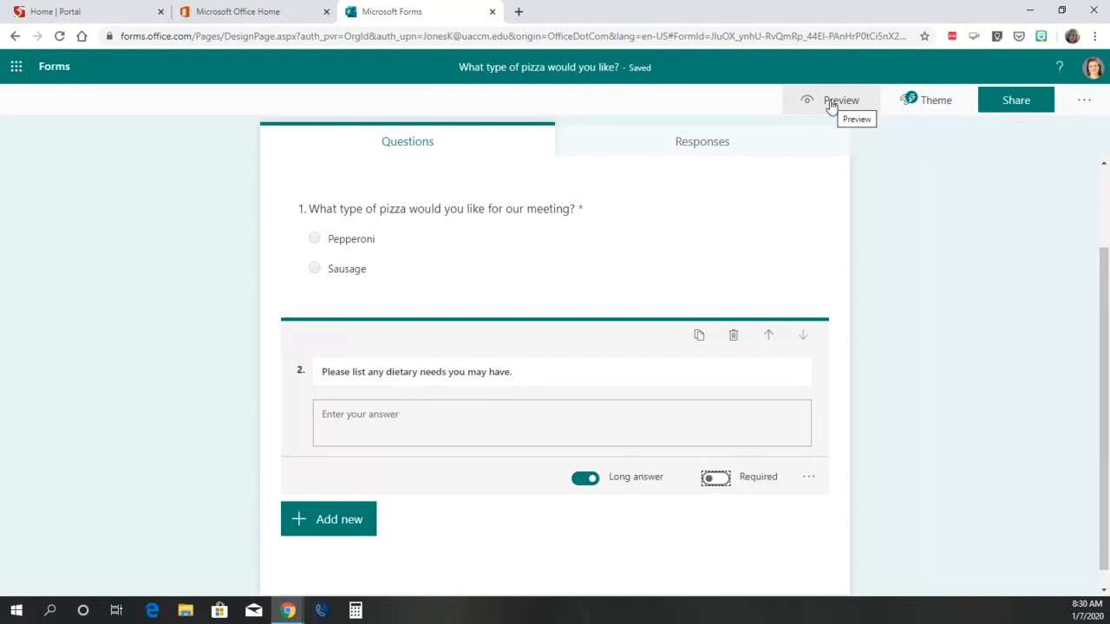
Step: In the form settings, turn off recording of names and limit the form to one response per person
{"action": "left_click", "coordinate": [1083, 105]}
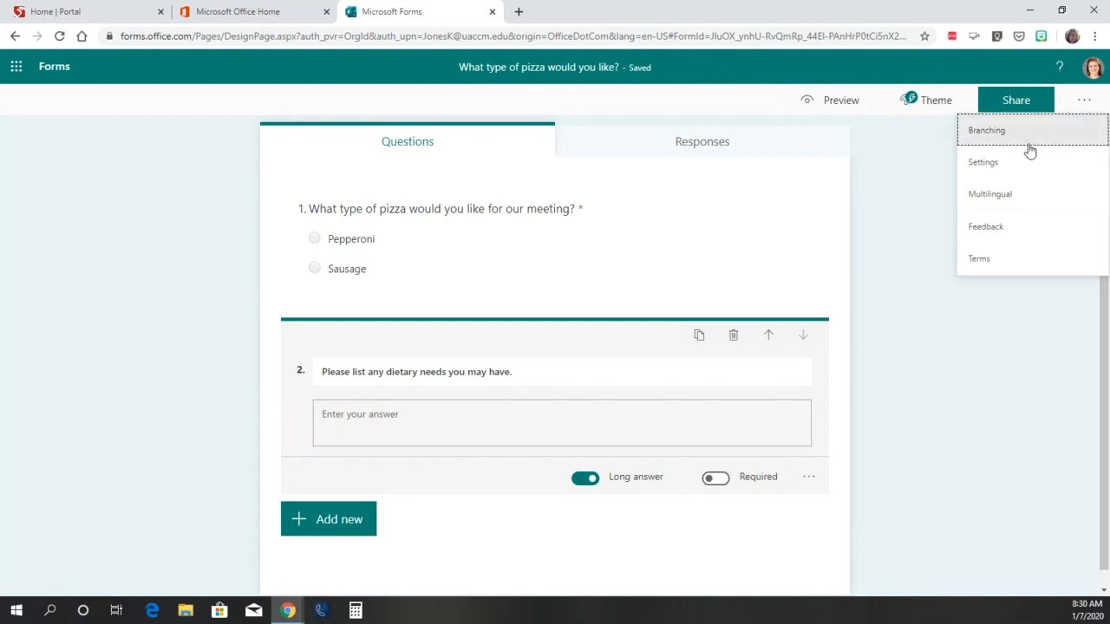
{"action": "left_click", "coordinate": [1014, 162]}
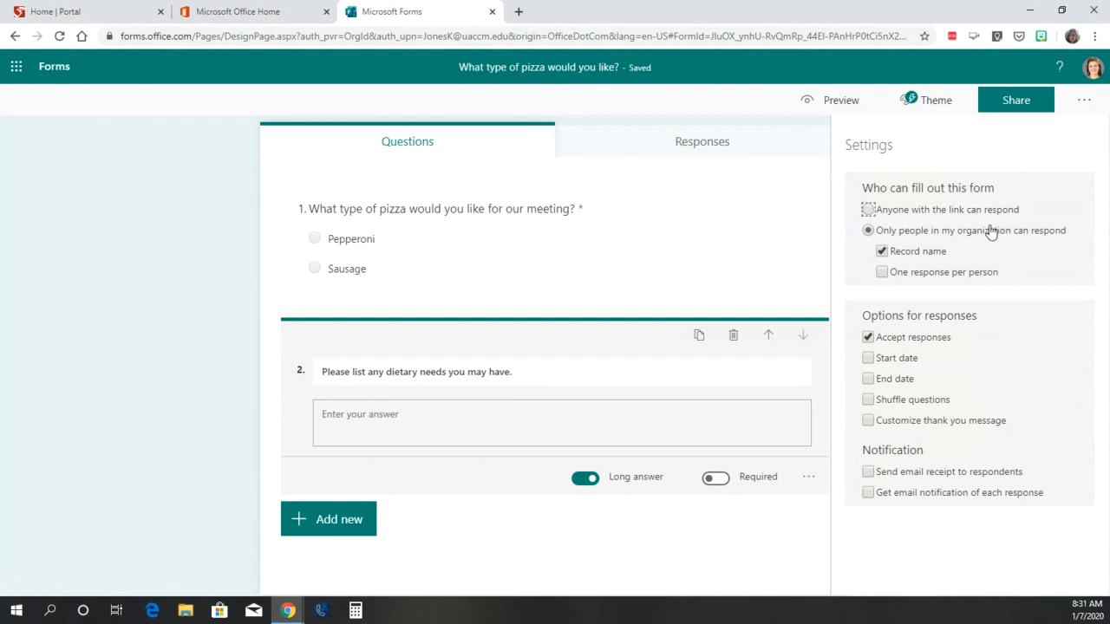
{"action": "left_click", "coordinate": [882, 252]}
{"action": "left_click", "coordinate": [882, 273]}
Step: Enable an end date for responses and set it to 1/13/2020
{"action": "left_click", "coordinate": [869, 382]}
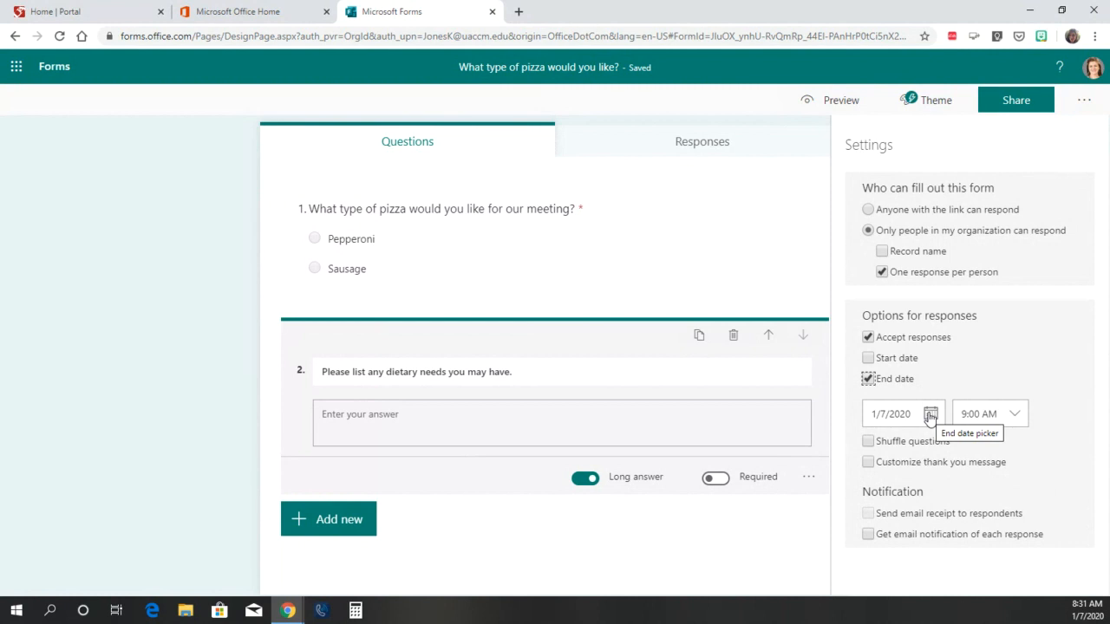
{"action": "left_click", "coordinate": [929, 414]}
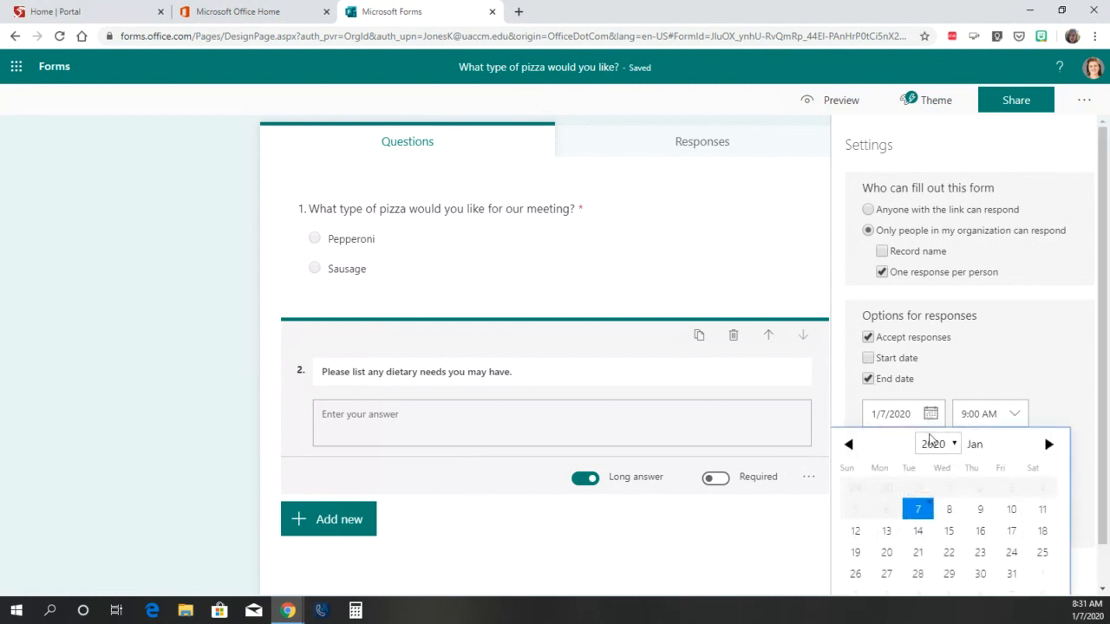
{"action": "left_click", "coordinate": [888, 532]}
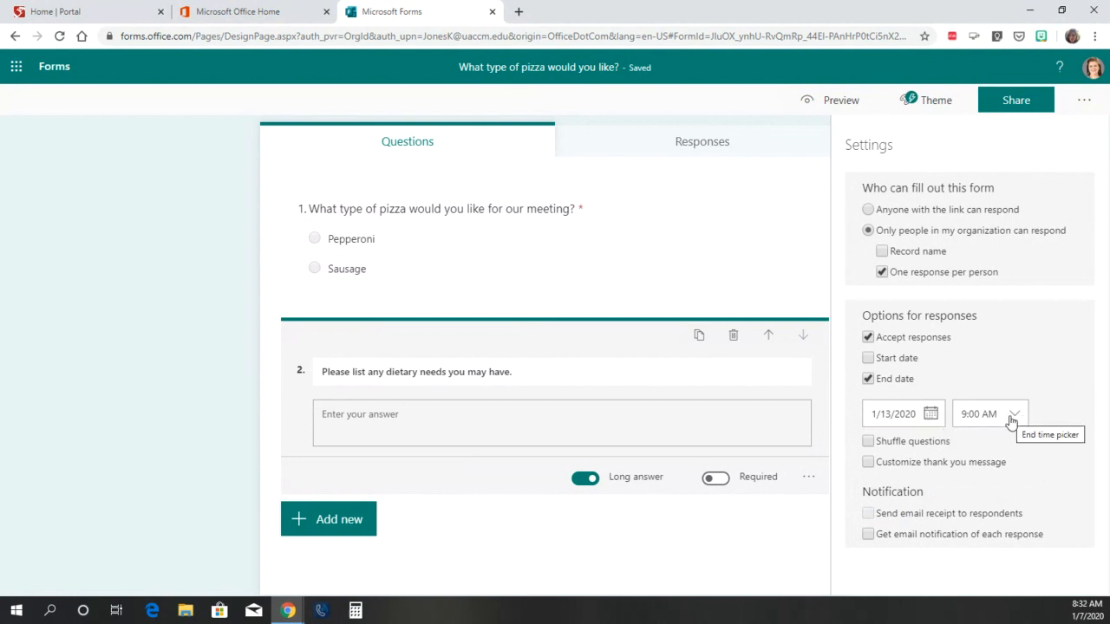
Step: Enable a customized thank-you message in the form settings and set it to "Thank you! See you there."
{"action": "left_click", "coordinate": [868, 462]}
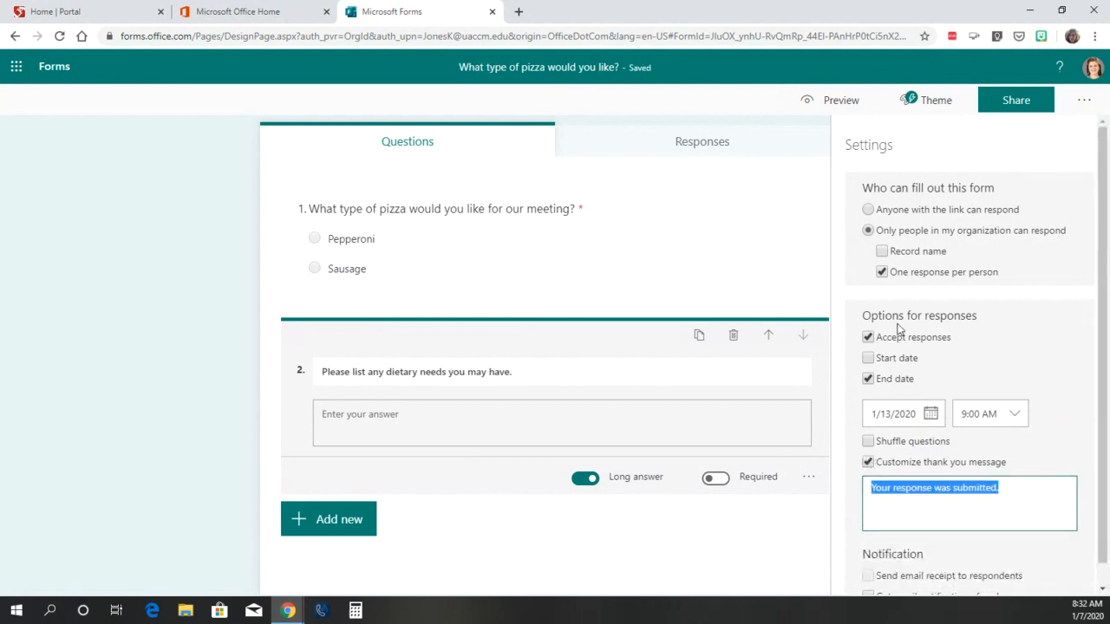
{"action": "type", "text": "thank"}
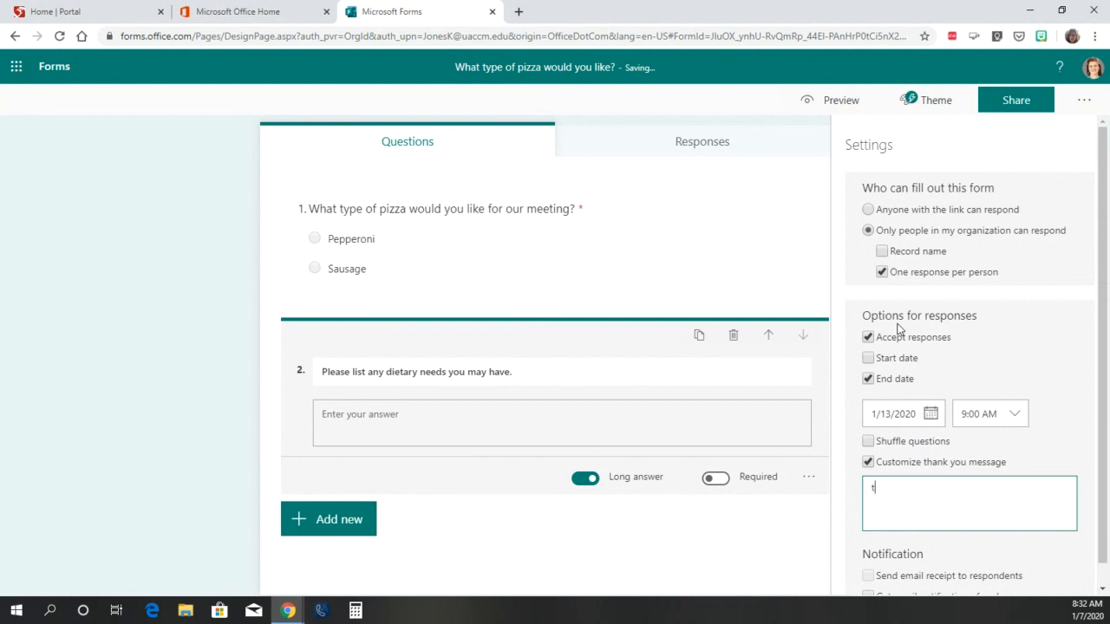
{"action": "key", "text": "BackSpace"}
{"action": "type", "text": "Thank you !  See you there."}
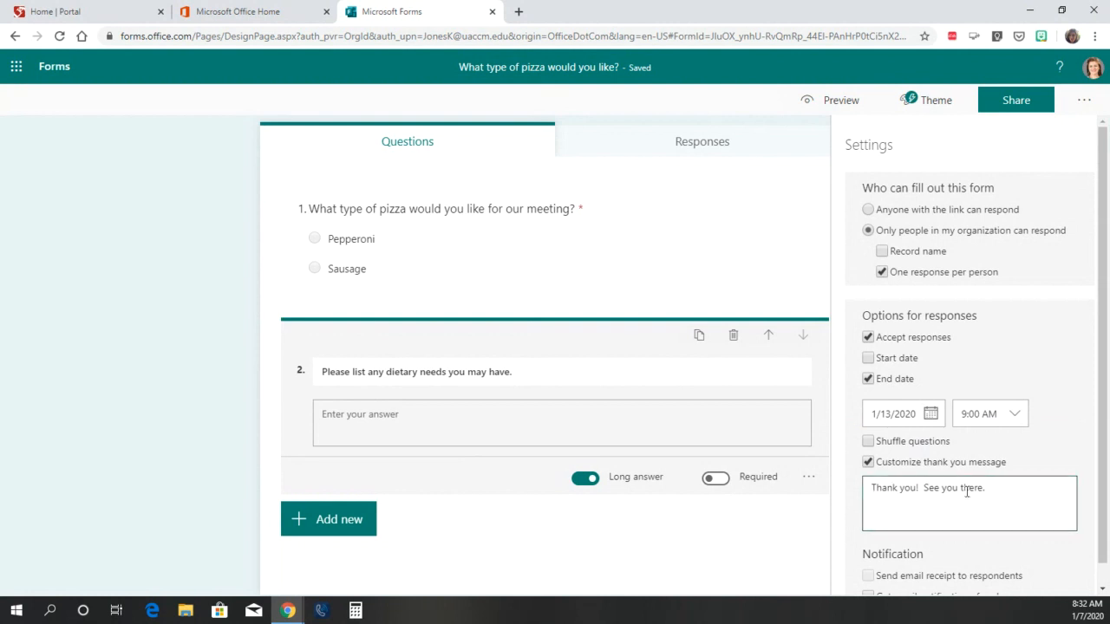
{"action": "scroll", "coordinate": [986, 506], "scroll_direction": "down", "scroll_amount": 1}
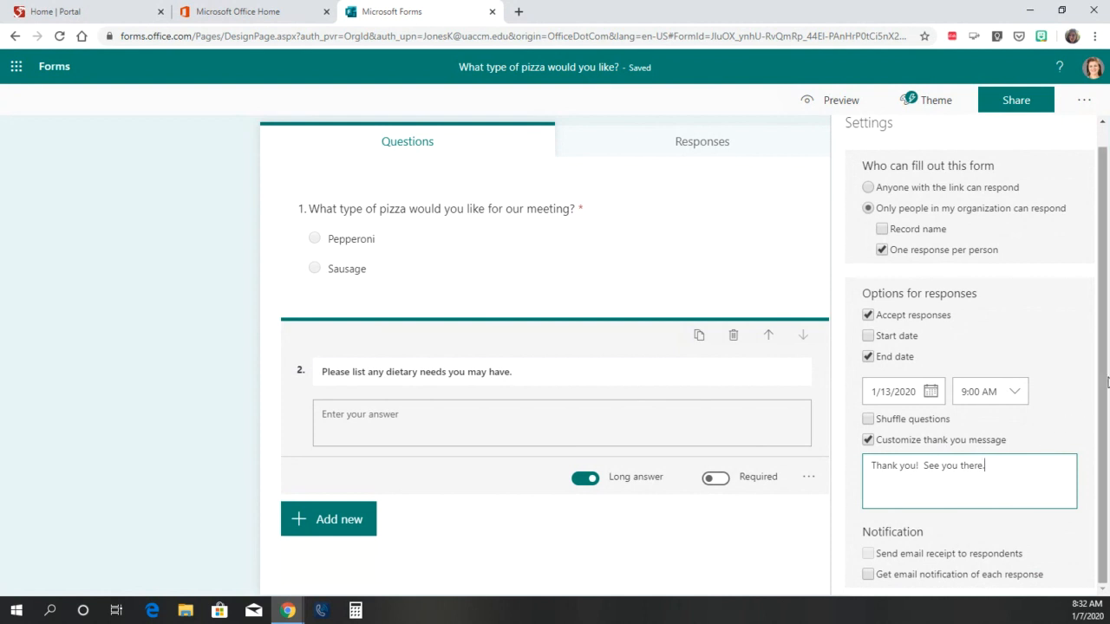
{"action": "left_click_drag", "start_coordinate": [1107, 382], "coordinate": [1107, 325]}
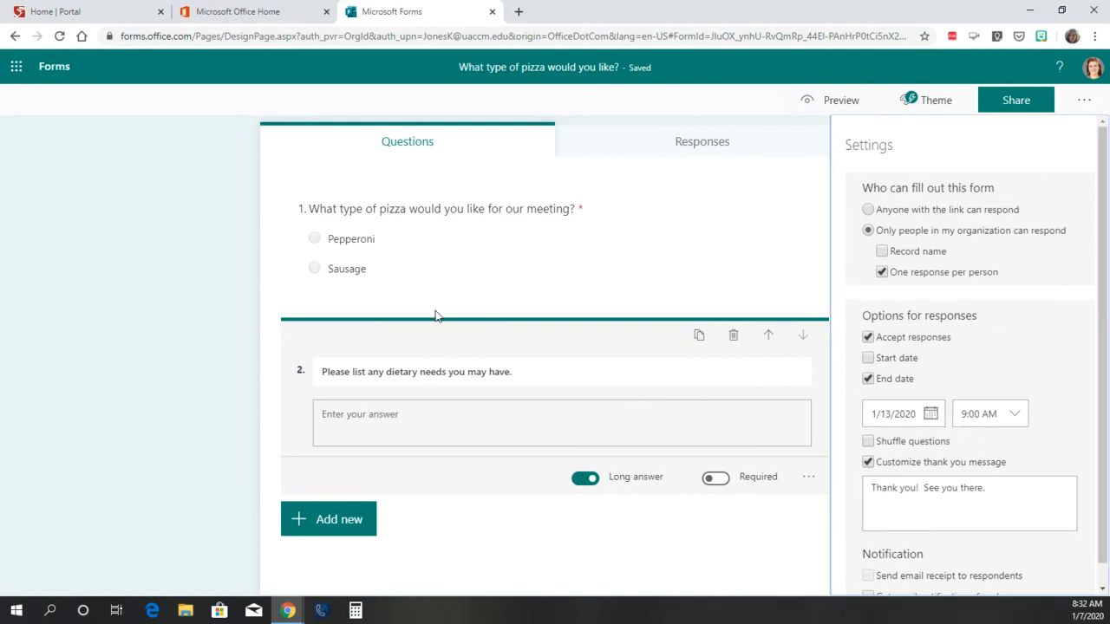
Step: Open the pizza form's sharing options and check the choices for who can respond
{"action": "left_click", "coordinate": [1021, 109]}
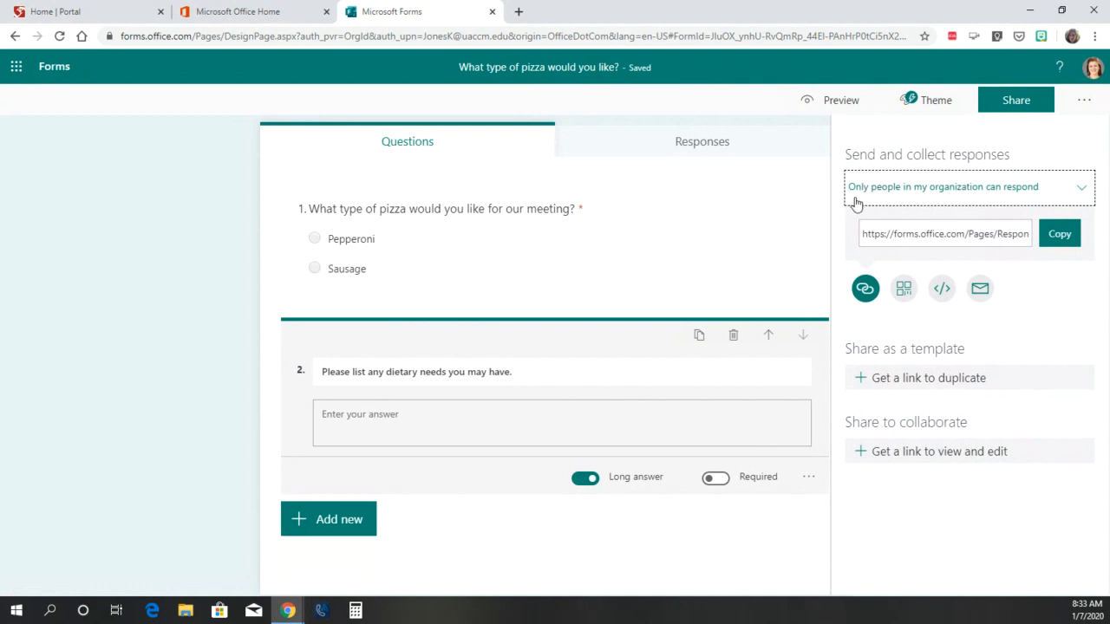
{"action": "left_click", "coordinate": [1081, 192]}
{"action": "left_click", "coordinate": [1058, 193]}
Step: Return to the list of forms, open "Multicultural Meet and Greet Food Sign Up" and review its response summary
{"action": "left_click", "coordinate": [58, 73]}
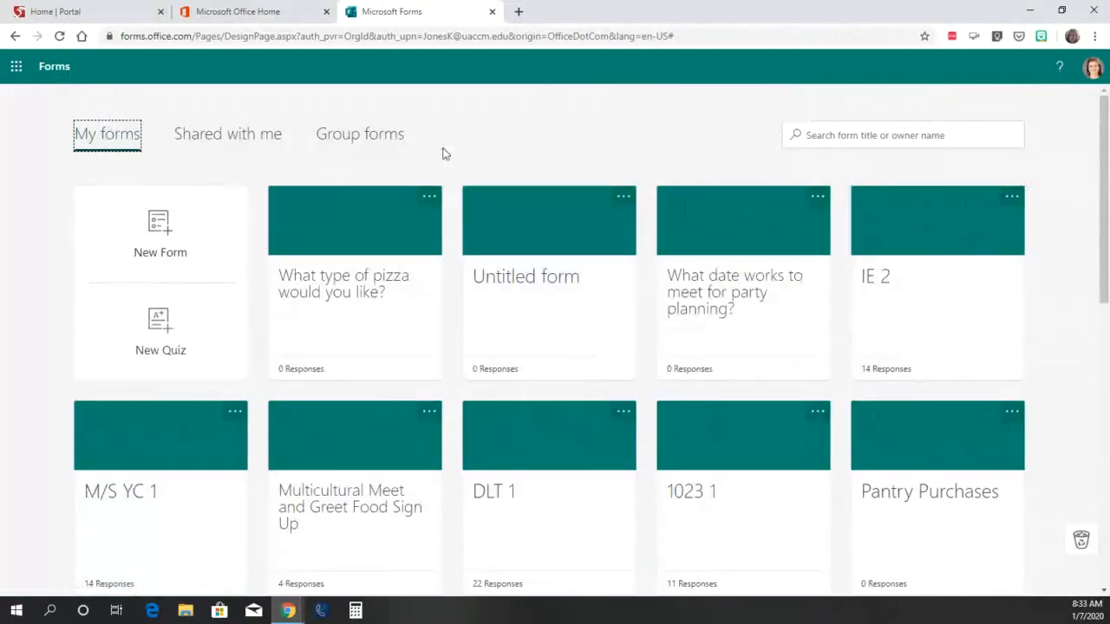
{"action": "scroll", "coordinate": [384, 420], "scroll_direction": "down", "scroll_amount": 2}
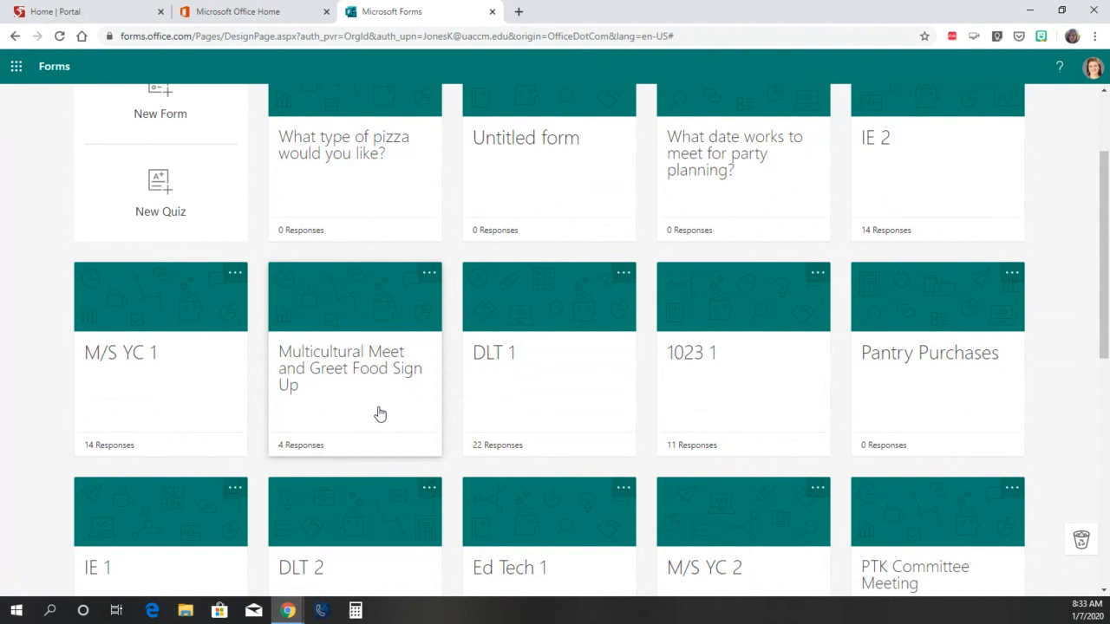
{"action": "left_click", "coordinate": [359, 445]}
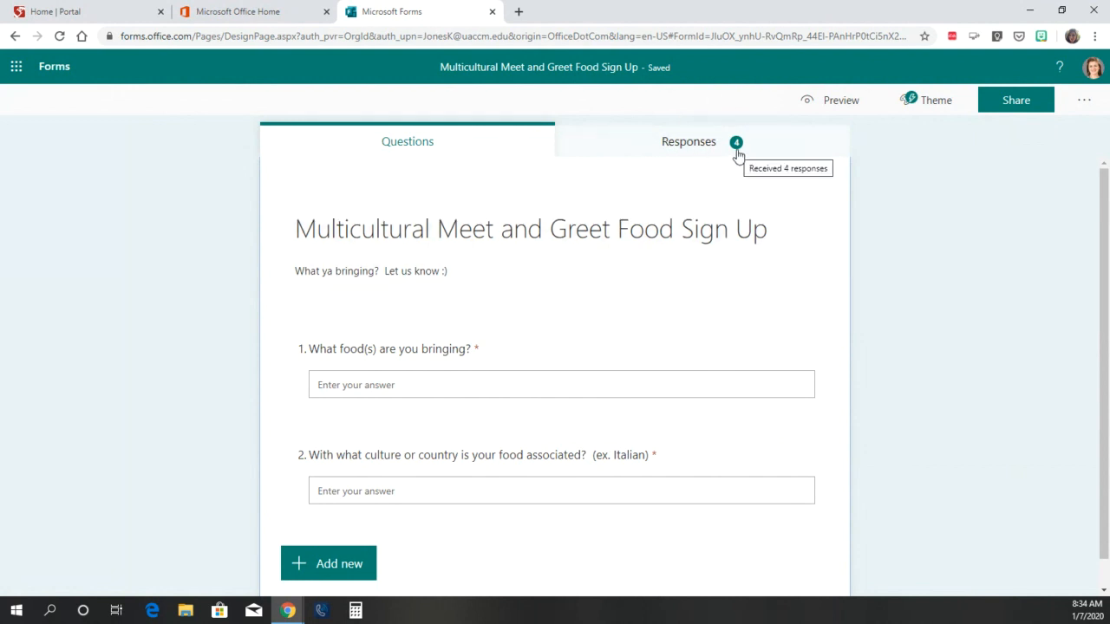
{"action": "left_click", "coordinate": [658, 152]}
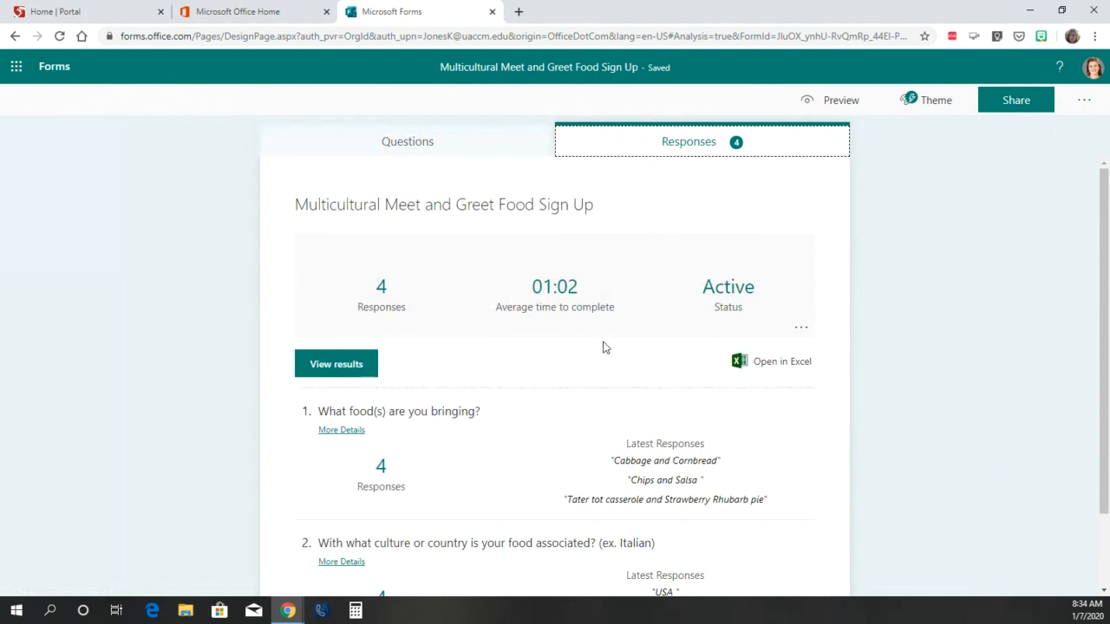
{"action": "scroll", "coordinate": [569, 425], "scroll_direction": "down", "scroll_amount": 1}
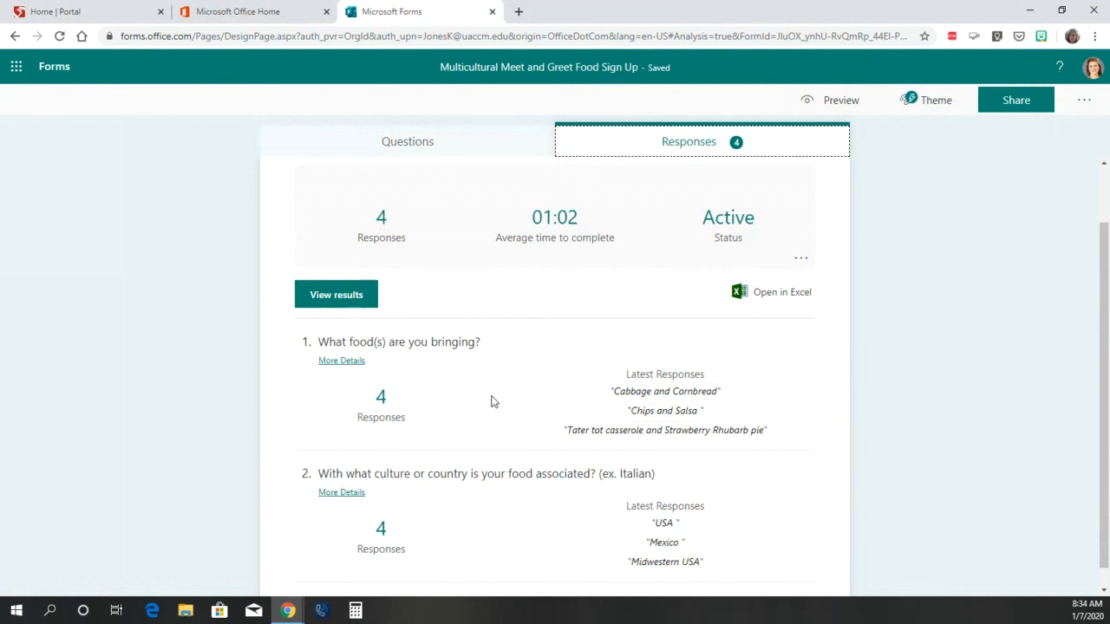
Step: Look through the food sign-up form's individual results responder by responder, then return to the response summary
{"action": "left_click", "coordinate": [352, 301]}
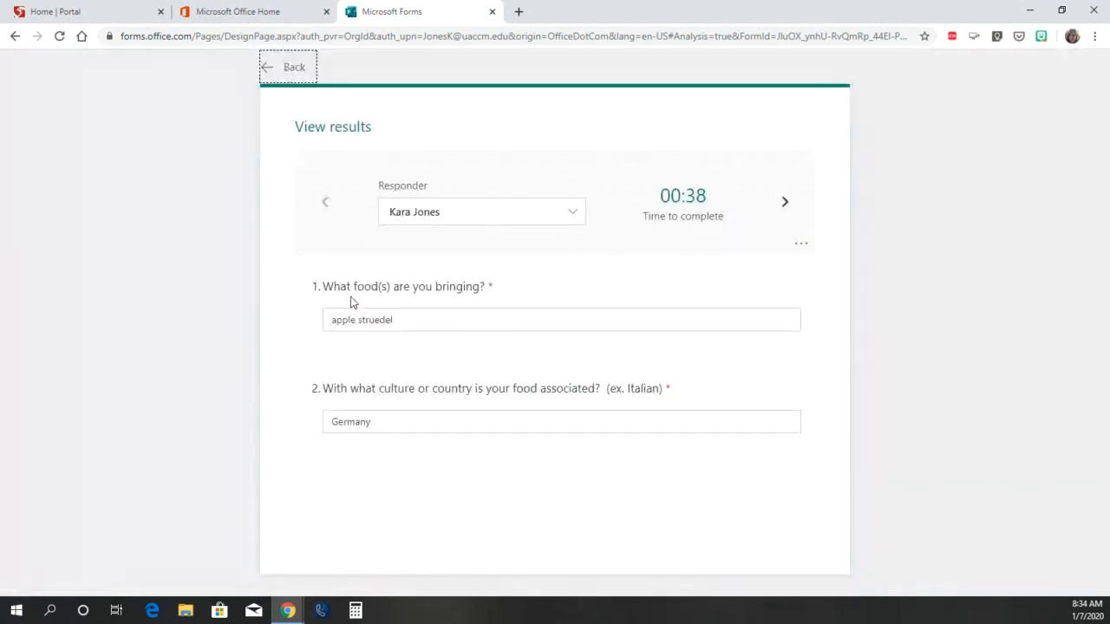
{"action": "left_click", "coordinate": [572, 221]}
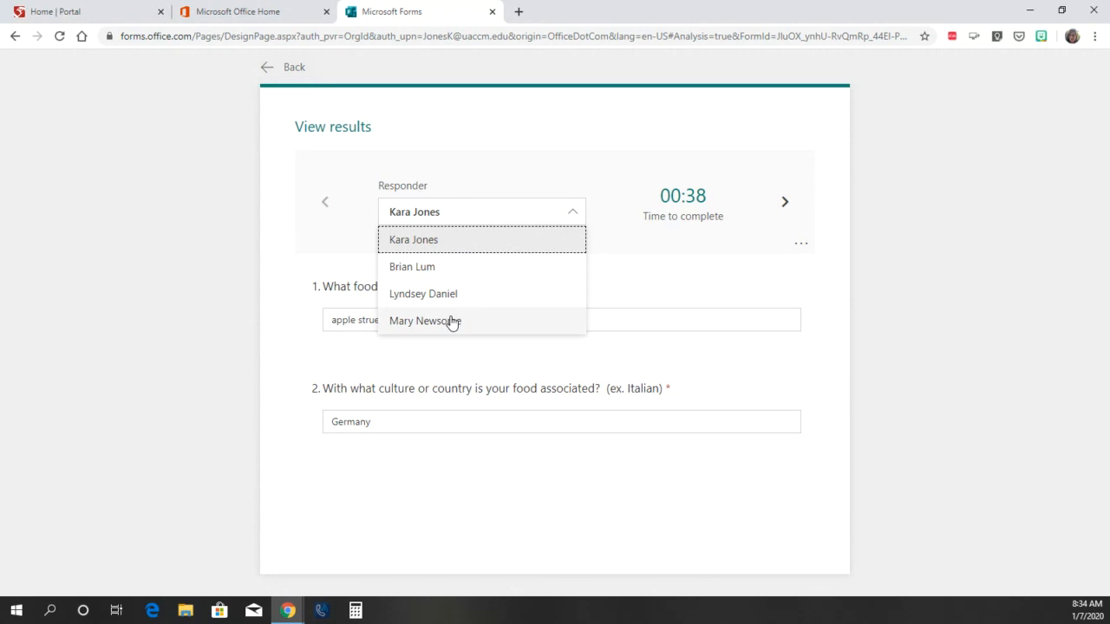
{"action": "left_click", "coordinate": [464, 267]}
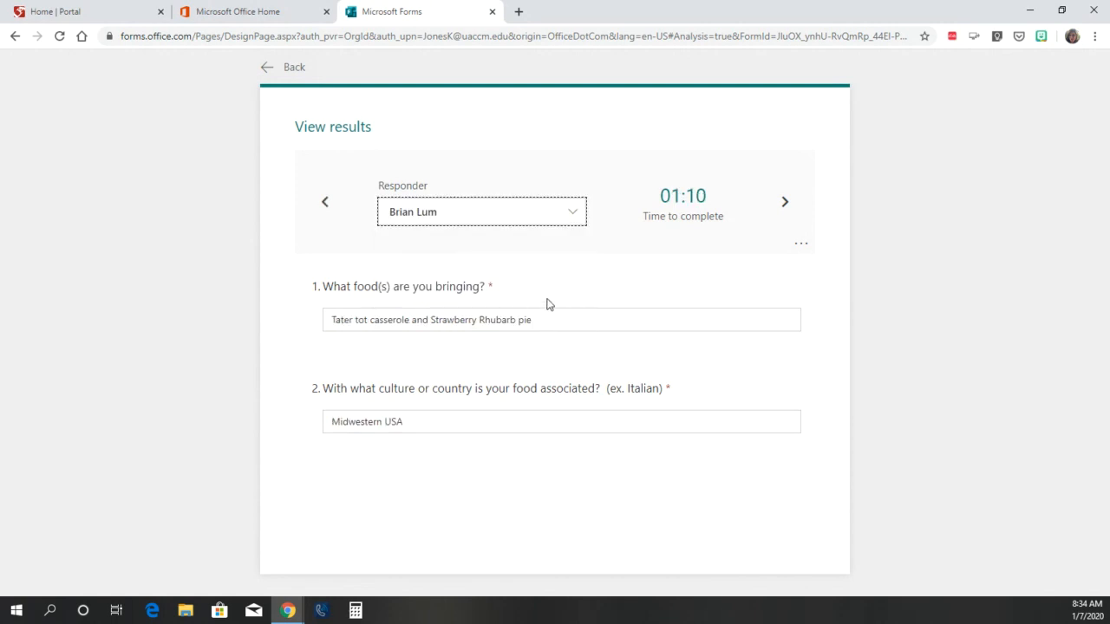
{"action": "left_click", "coordinate": [785, 203]}
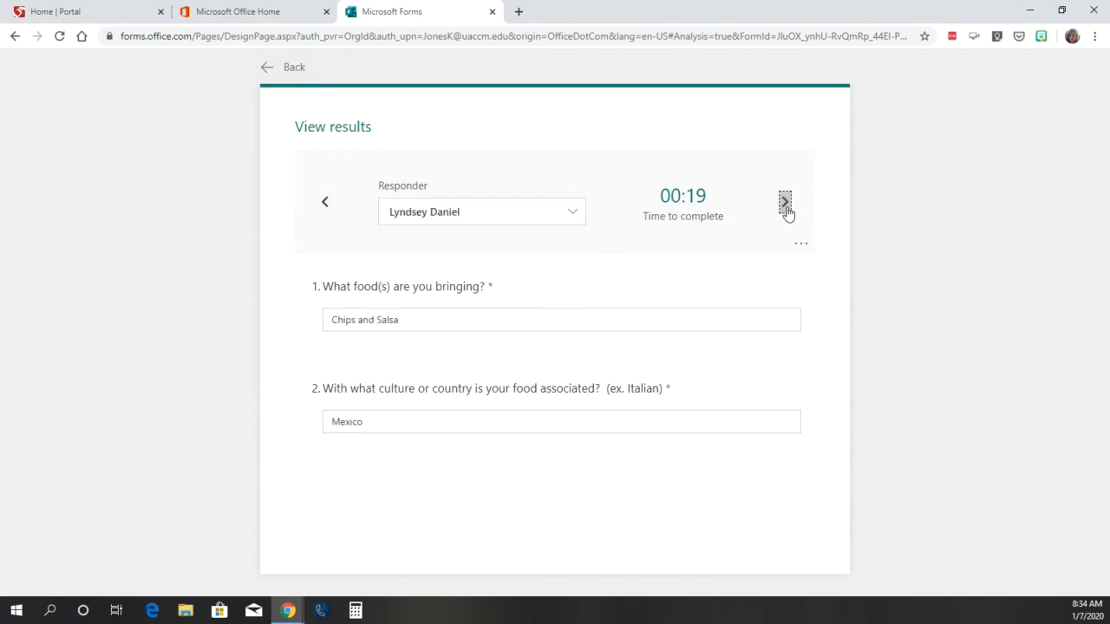
{"action": "left_click", "coordinate": [786, 204]}
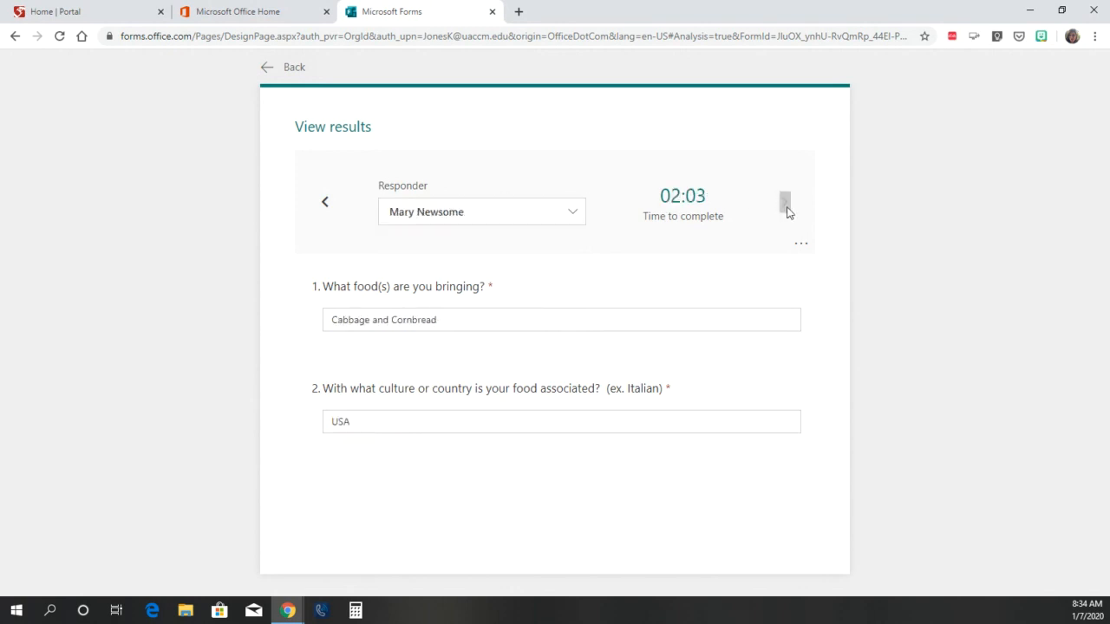
{"action": "left_click", "coordinate": [294, 69]}
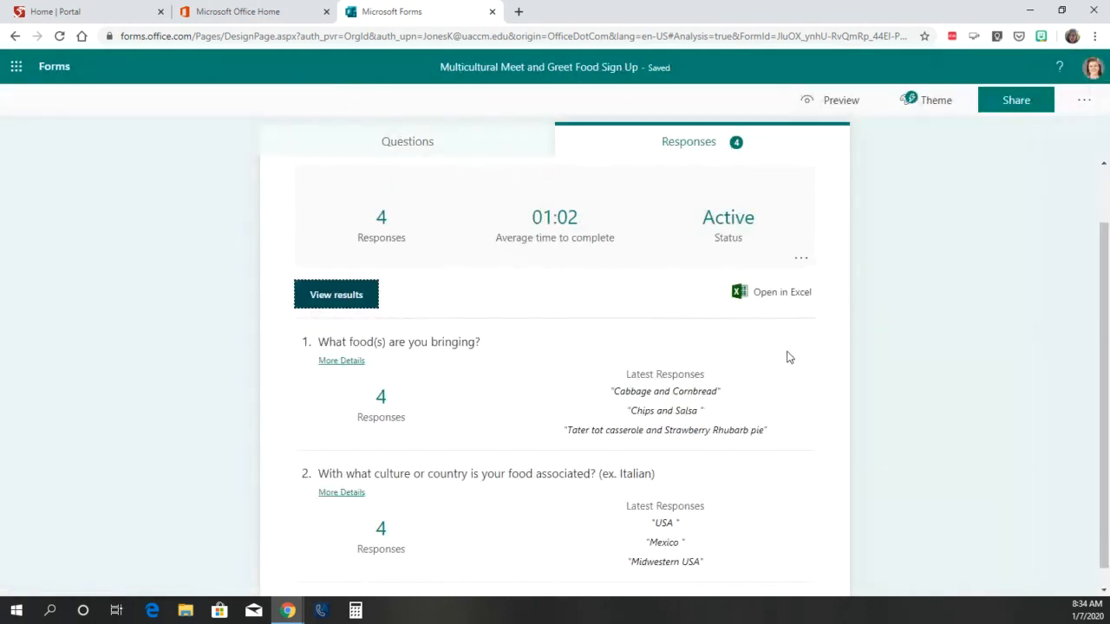
Step: Export the food sign-up responses to Excel, view the downloaded workbook full screen and close it
{"action": "left_click", "coordinate": [774, 302]}
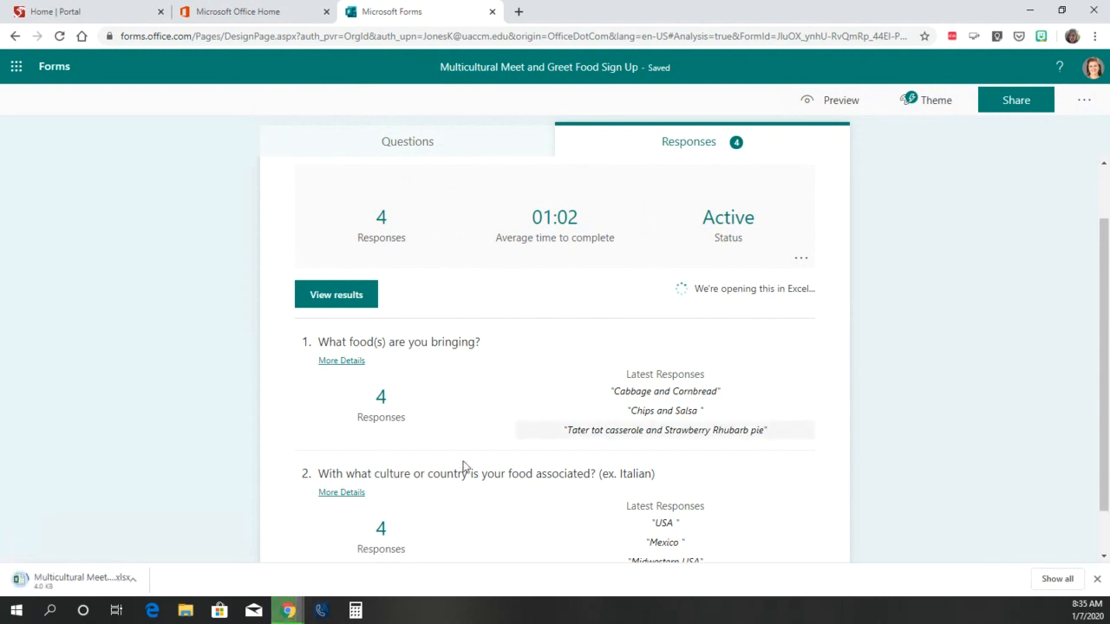
{"action": "left_click", "coordinate": [71, 583]}
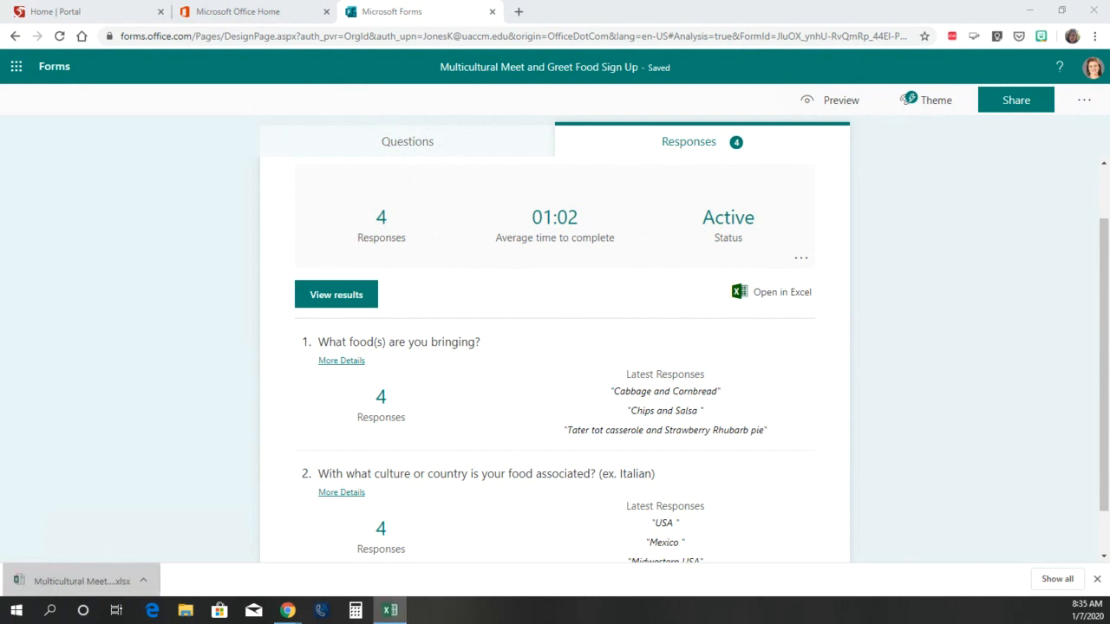
{"action": "left_click_drag", "start_coordinate": [0, 104], "coordinate": [734, 83]}
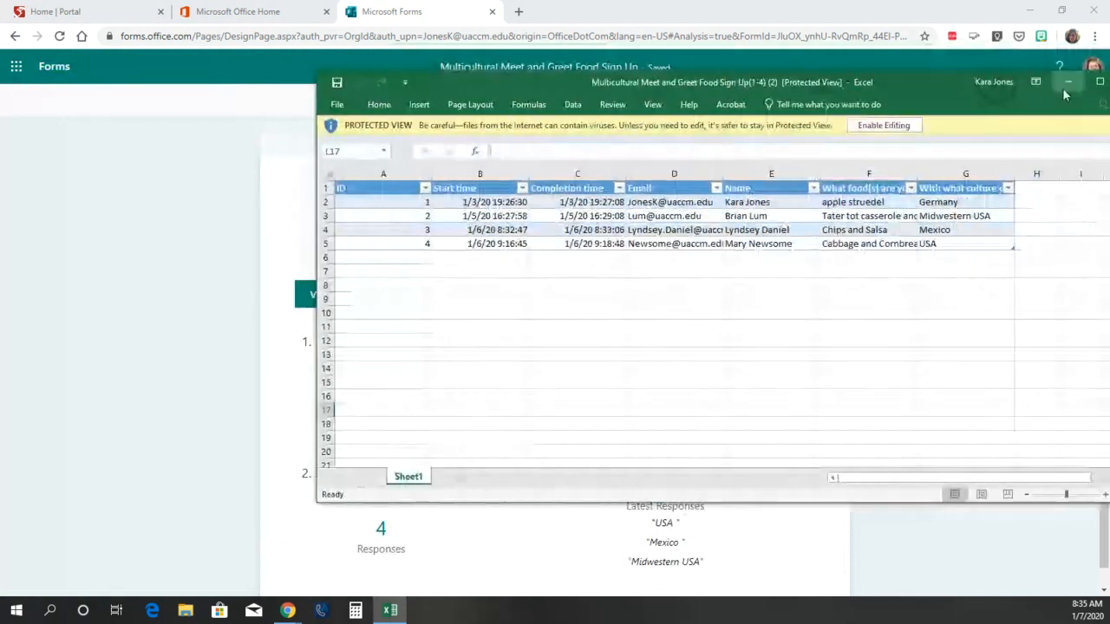
{"action": "left_click", "coordinate": [1099, 83]}
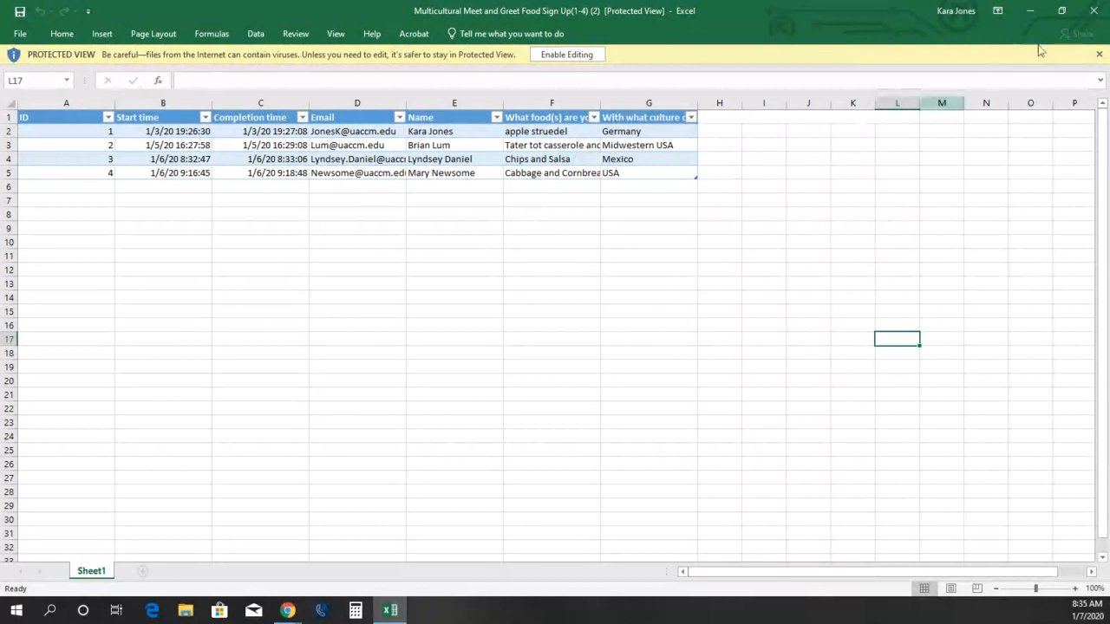
{"action": "left_click", "coordinate": [1090, 17]}
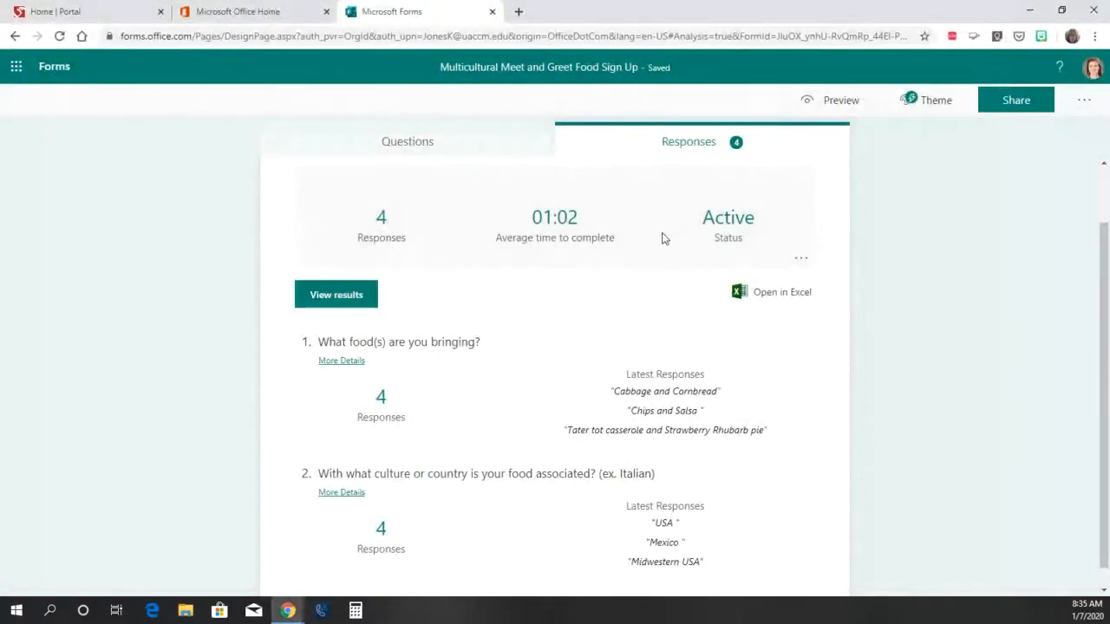